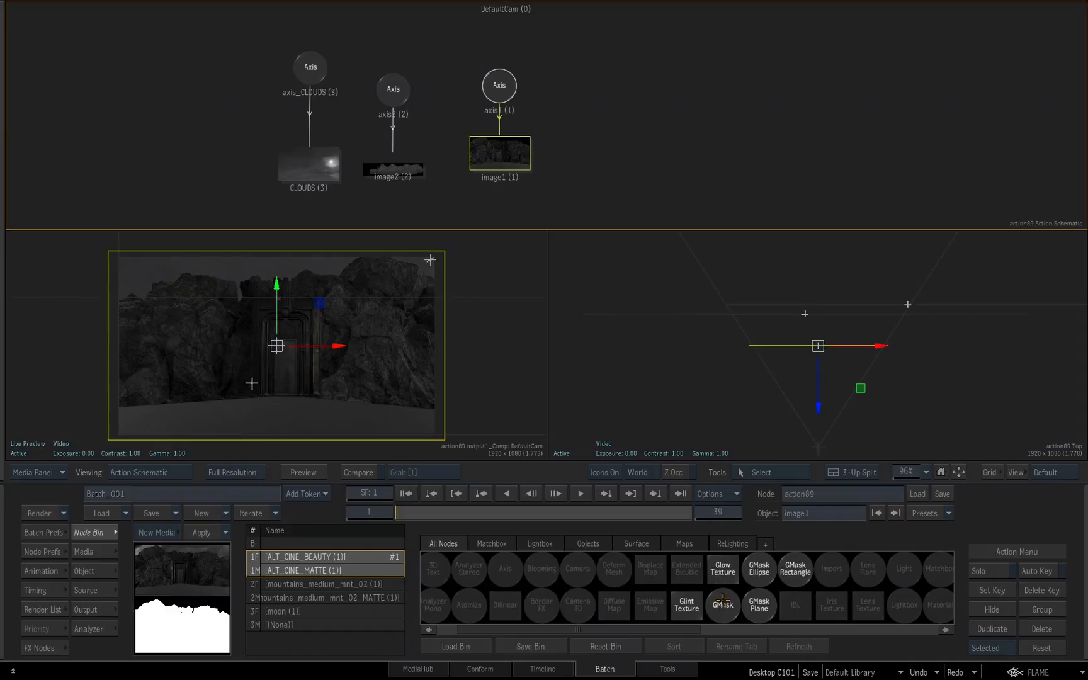
# Add a GMask node under the image1 surface, arrange its nodes in the schematic and select the GMask for drawing.
pyautogui.click(723, 603)
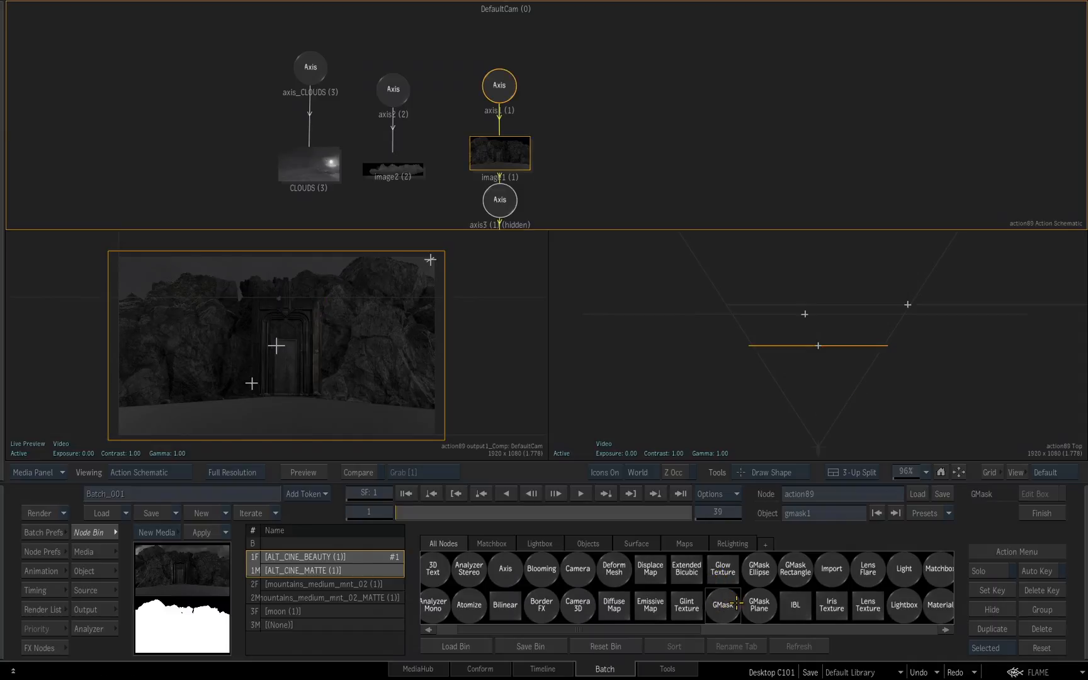
pyautogui.moveTo(558, 185); pyautogui.dragTo(607, 128)
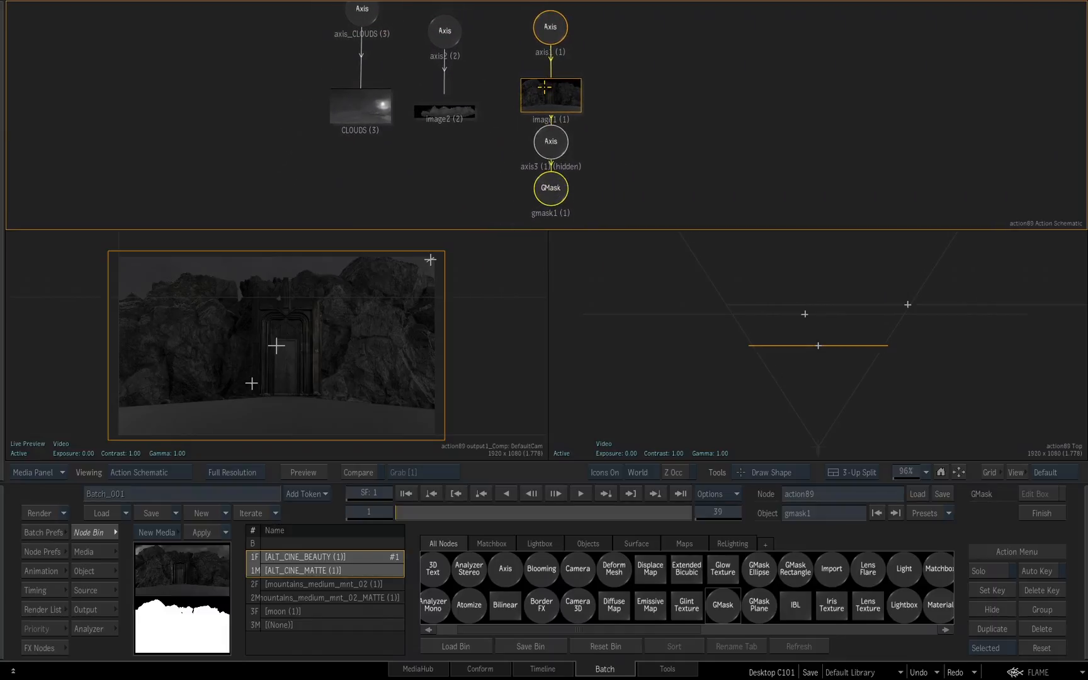
pyautogui.moveTo(553, 158); pyautogui.dragTo(551, 192)
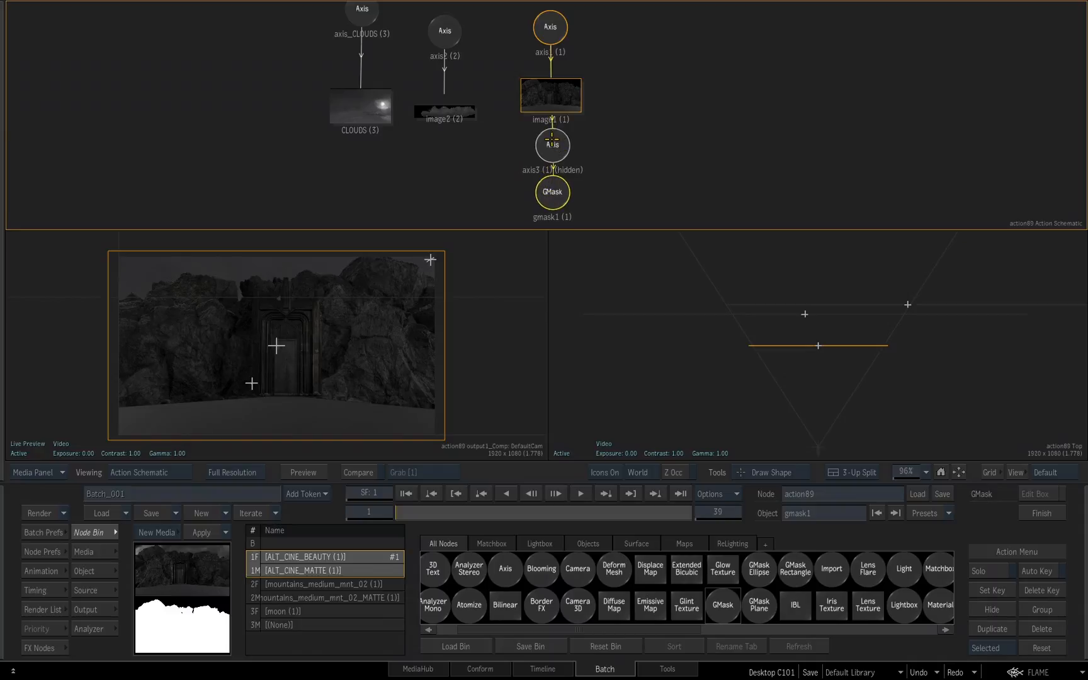
pyautogui.click(552, 140)
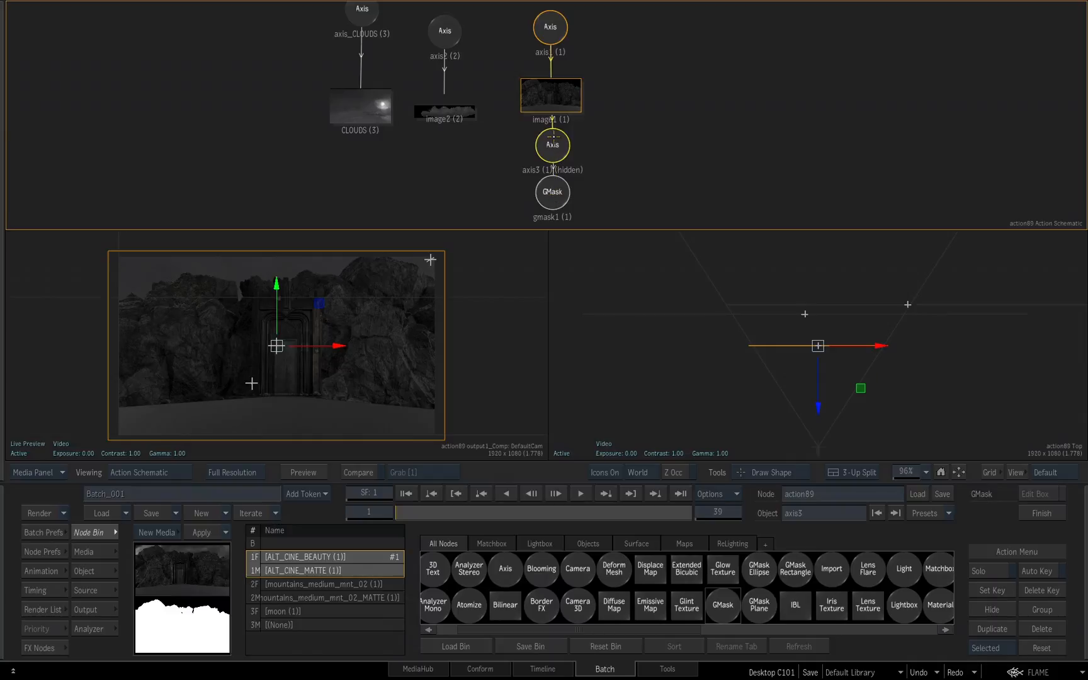
pyautogui.click(552, 192)
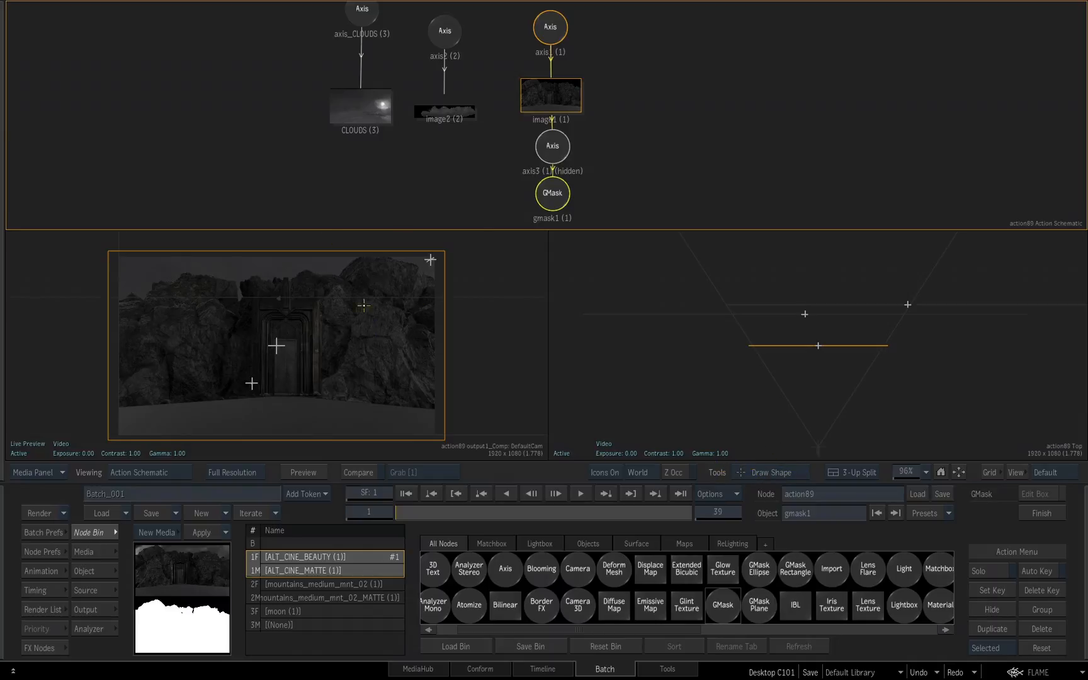
# Draw a closed eight-point mask shape around the upper part of the rocks to the right of the doorway.
pyautogui.click(332, 300)
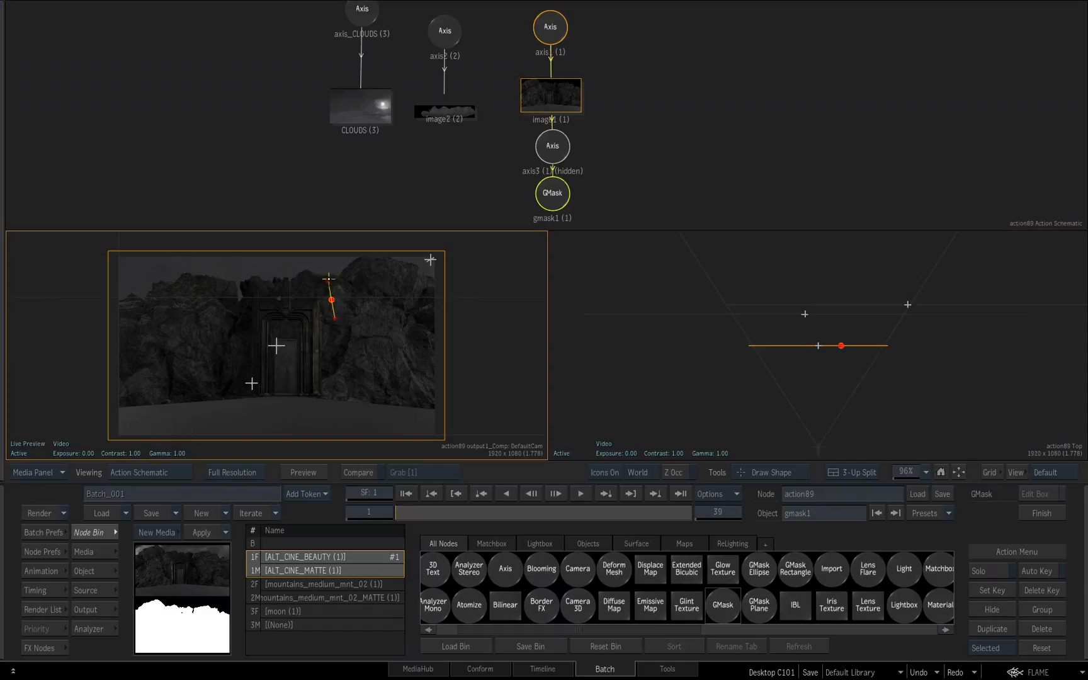
pyautogui.click(338, 263)
pyautogui.click(382, 247)
pyautogui.click(440, 264)
pyautogui.click(453, 308)
pyautogui.click(440, 336)
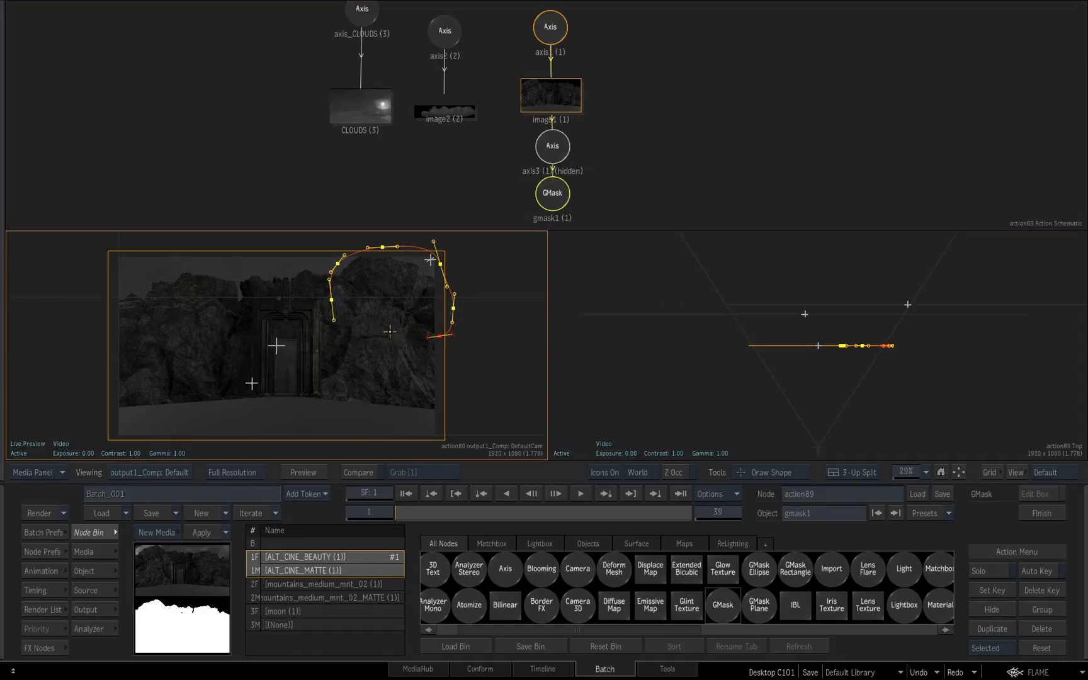
pyautogui.click(396, 332)
pyautogui.click(355, 324)
pyautogui.click(332, 300)
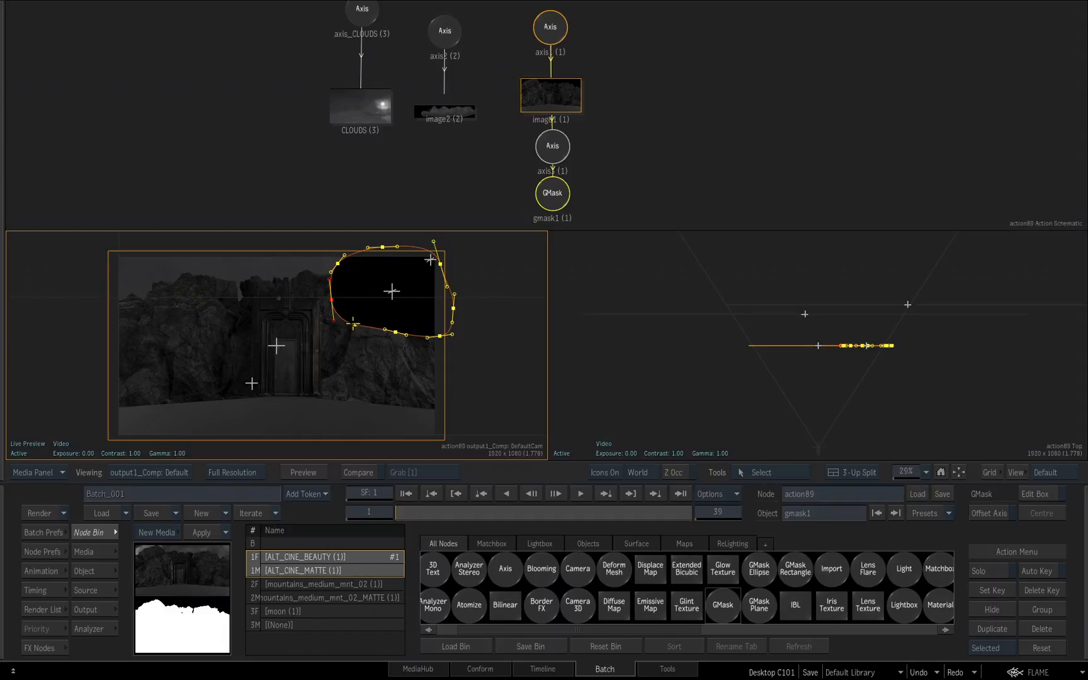
# Refine the mask outline by nudging its bottom point downward and its upper-right point outward.
pyautogui.click(355, 324)
pyautogui.moveTo(395, 333); pyautogui.dragTo(393, 339)
pyautogui.moveTo(440, 264); pyautogui.dragTo(446, 264)
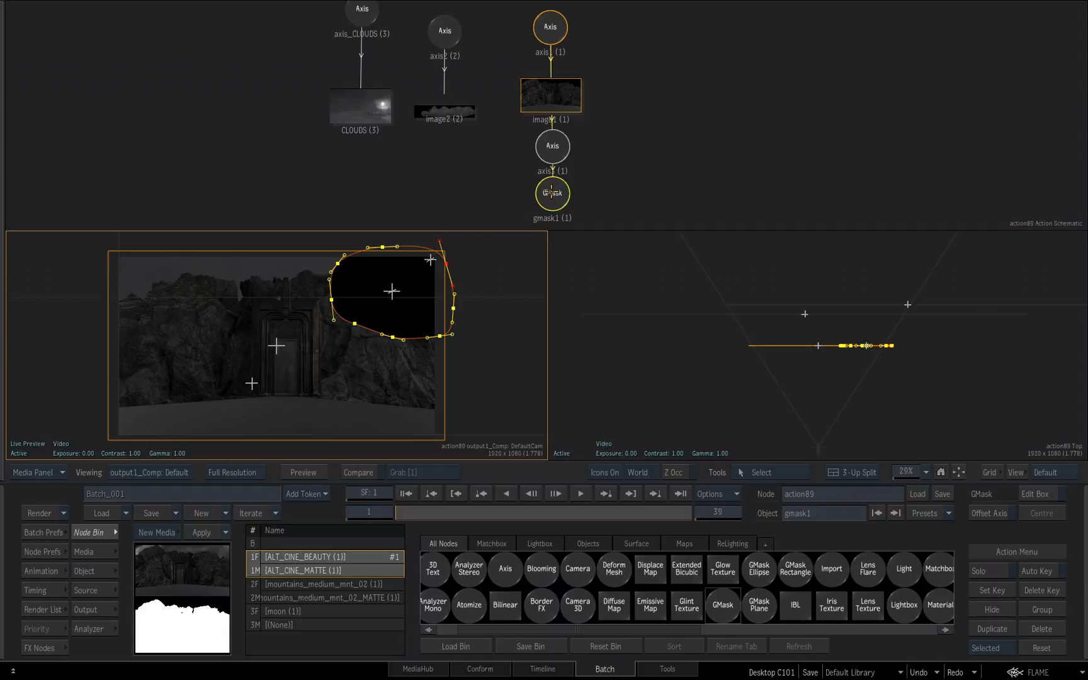
# Open the gmask1 settings and invert the mask so only the rock inside the shape is kept.
pyautogui.doubleClick(551, 193)
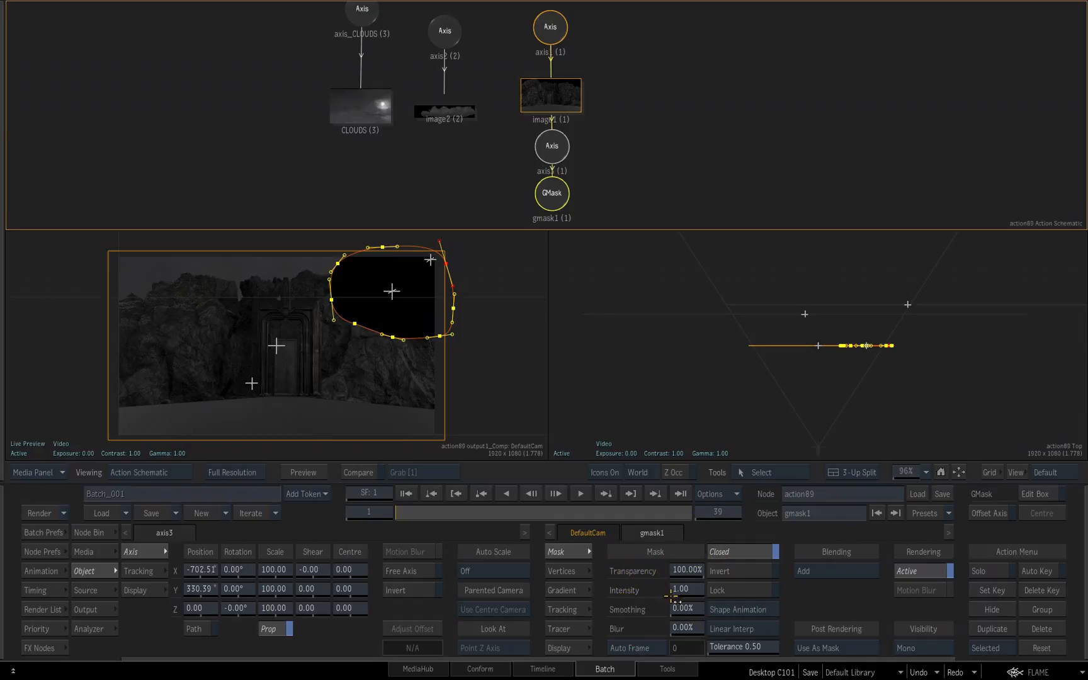
pyautogui.click(731, 568)
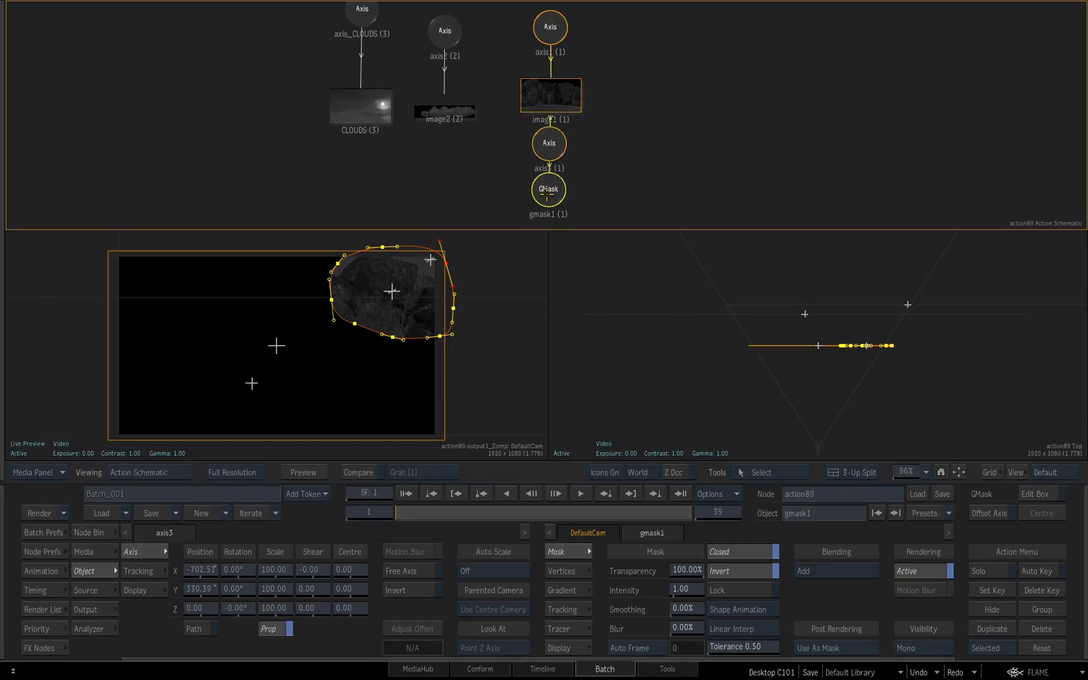
# Move gmask1 away from its axis and connect it to the image1 surface with the GMask Link tool.
pyautogui.moveTo(547, 194); pyautogui.dragTo(639, 167)
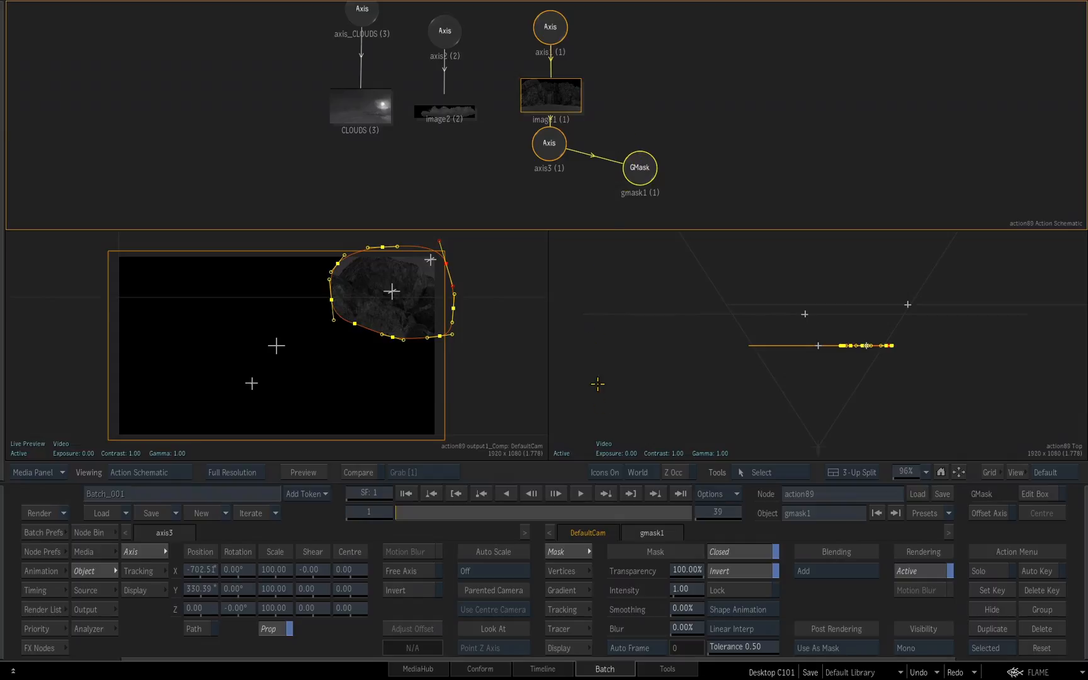
pyautogui.click(765, 473)
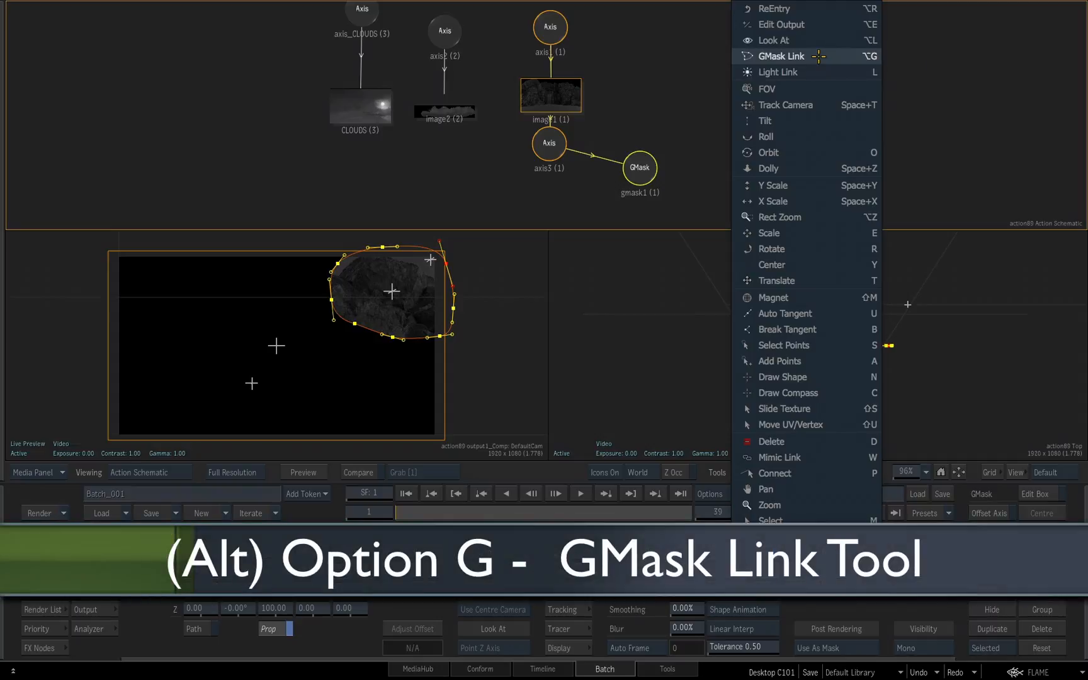
pyautogui.click(818, 56)
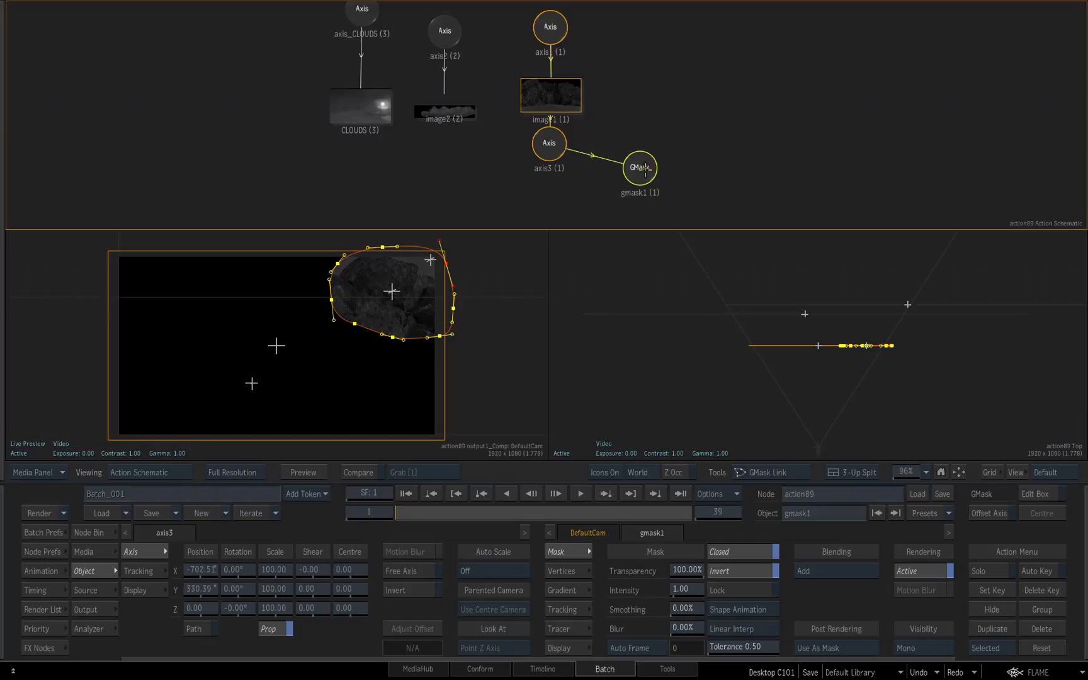
pyautogui.moveTo(643, 157); pyautogui.dragTo(820, 67)
pyautogui.moveTo(661, 63); pyautogui.dragTo(574, 90)
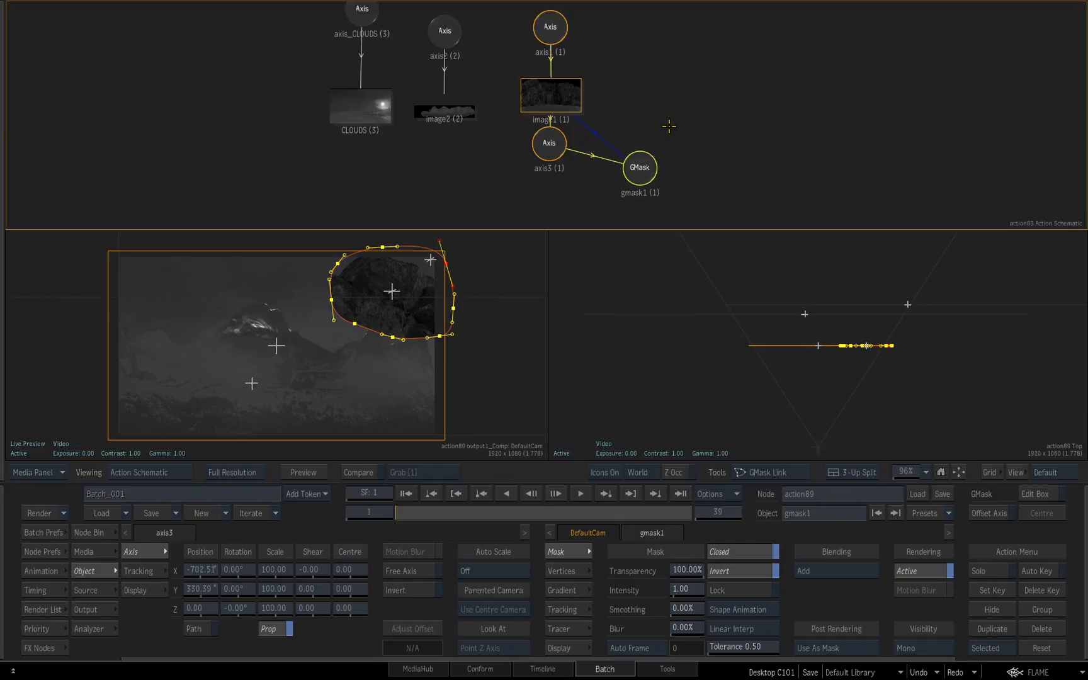
pyautogui.click(773, 471)
pyautogui.moveTo(643, 185); pyautogui.dragTo(667, 155)
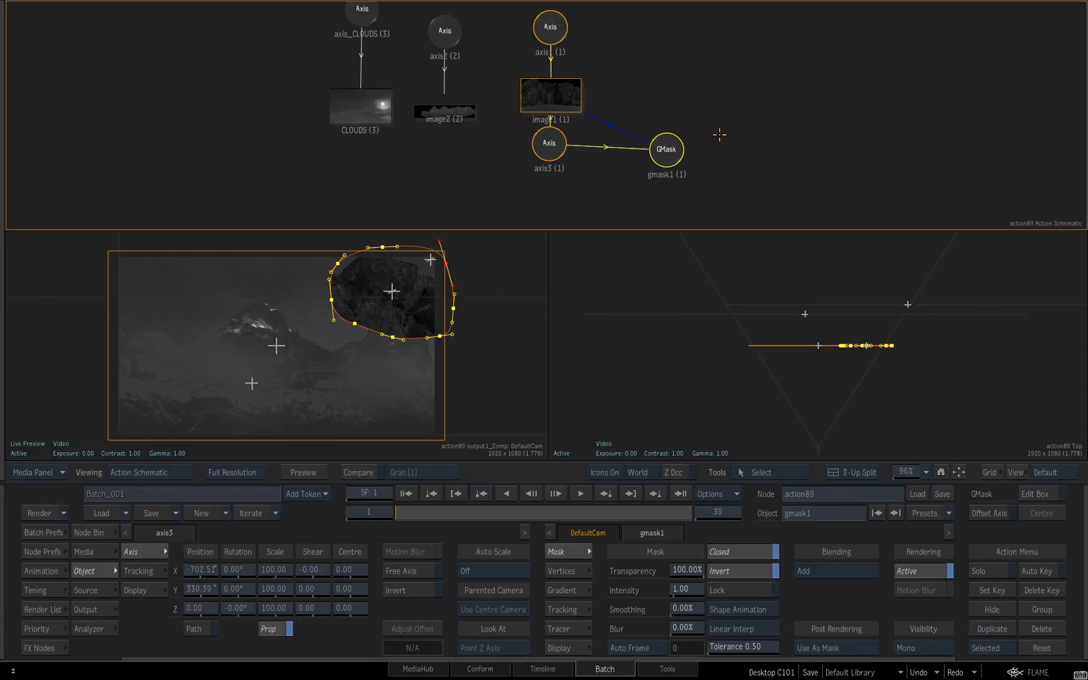
pyautogui.press('l')
pyautogui.moveTo(673, 149); pyautogui.dragTo(738, 121)
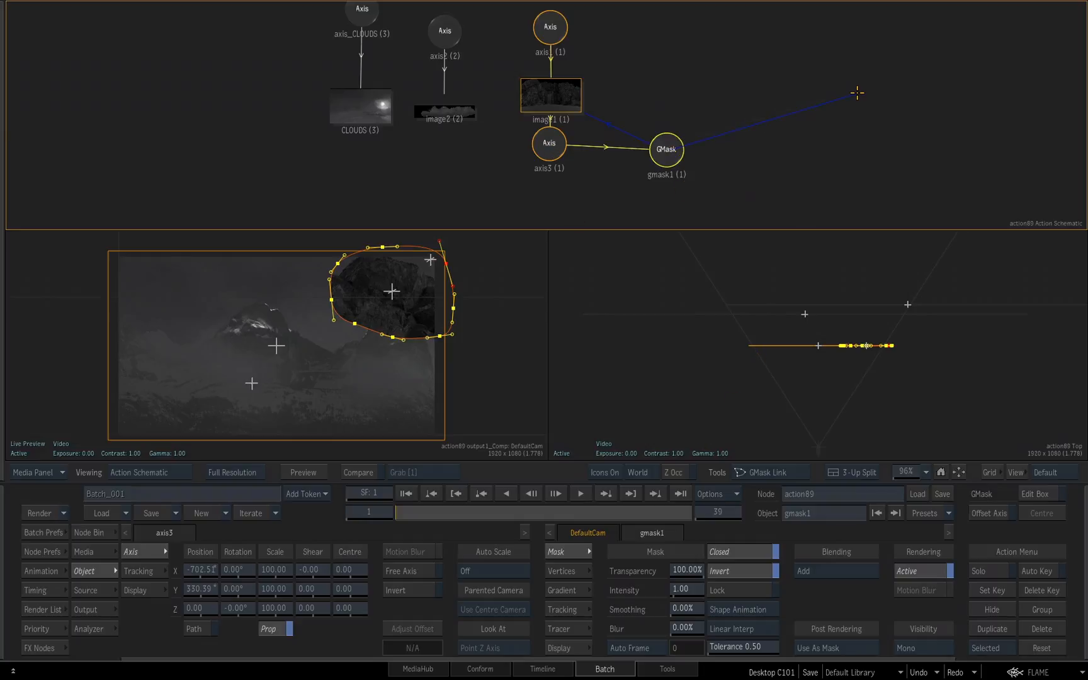
pyautogui.moveTo(858, 92); pyautogui.dragTo(719, 61)
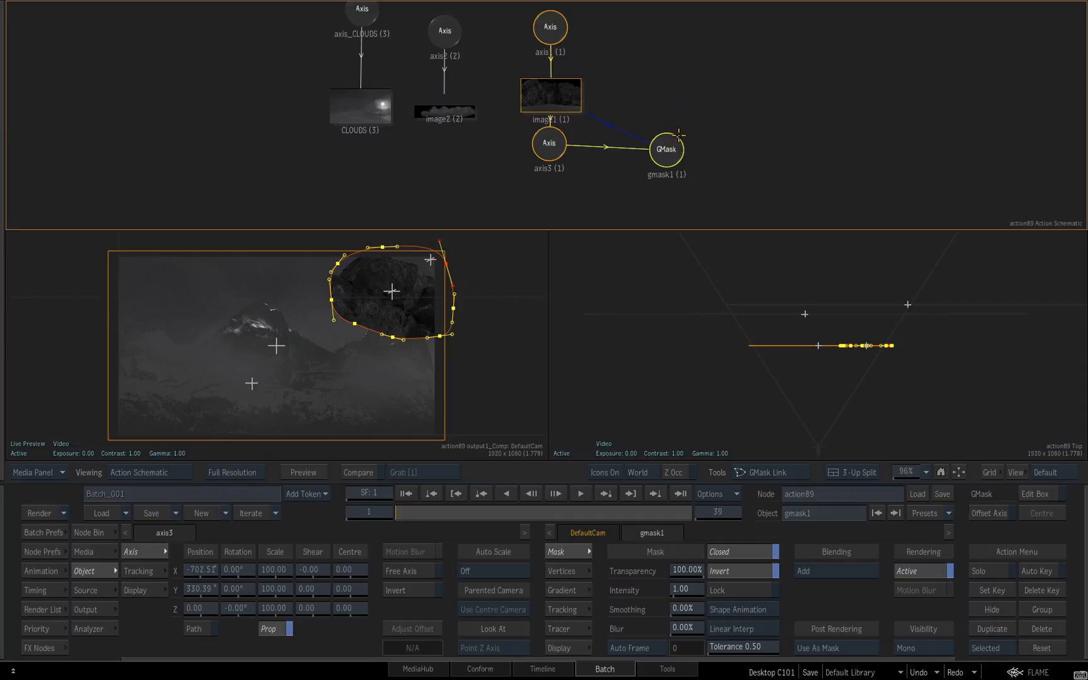
pyautogui.moveTo(677, 140); pyautogui.dragTo(746, 89)
pyautogui.moveTo(746, 89)
pyautogui.mouseDown()
pyautogui.moveTo(711, 104)
pyautogui.moveTo(731, 103)
pyautogui.mouseUp()
pyautogui.moveTo(730, 104); pyautogui.dragTo(743, 99)
pyautogui.hotkey('alt', 'g')
# Place gmask1 beside axis3, and scale axis1 up uniformly to about 177 percent.
pyautogui.moveTo(666, 144); pyautogui.dragTo(615, 137)
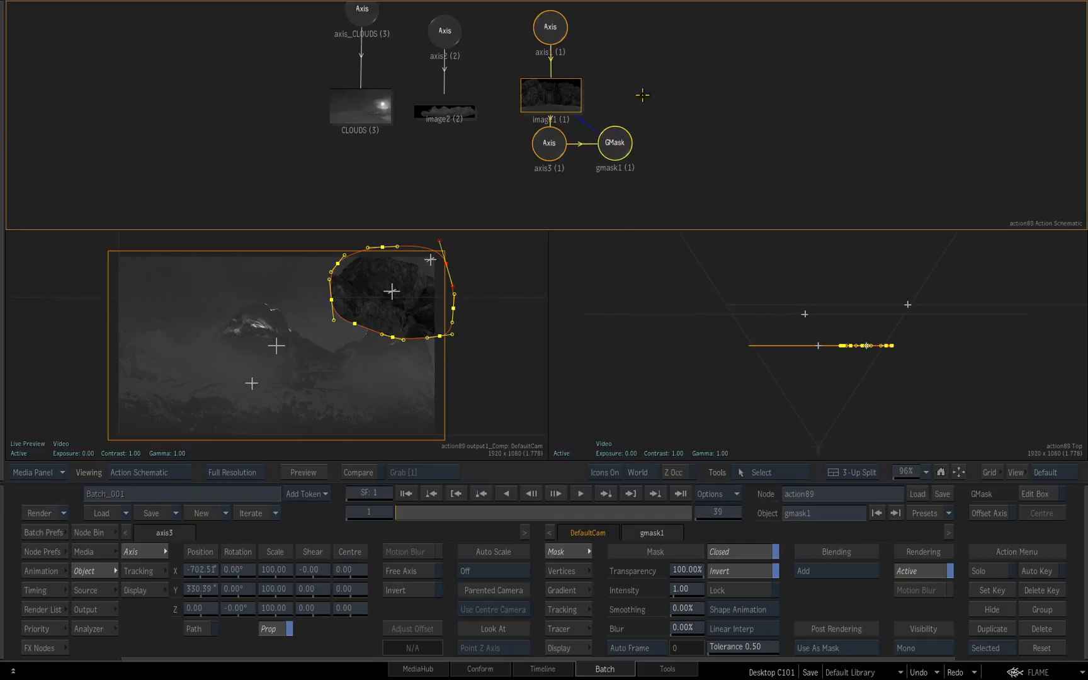
pyautogui.click(549, 26)
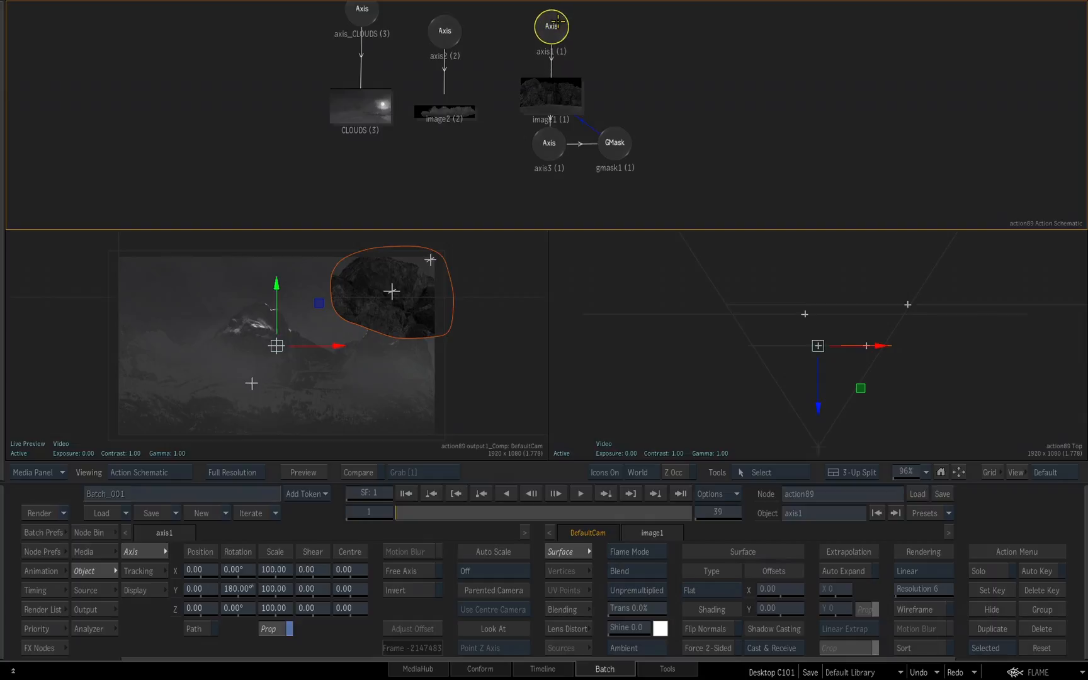
pyautogui.moveTo(555, 37); pyautogui.dragTo(554, 38)
pyautogui.press('s')
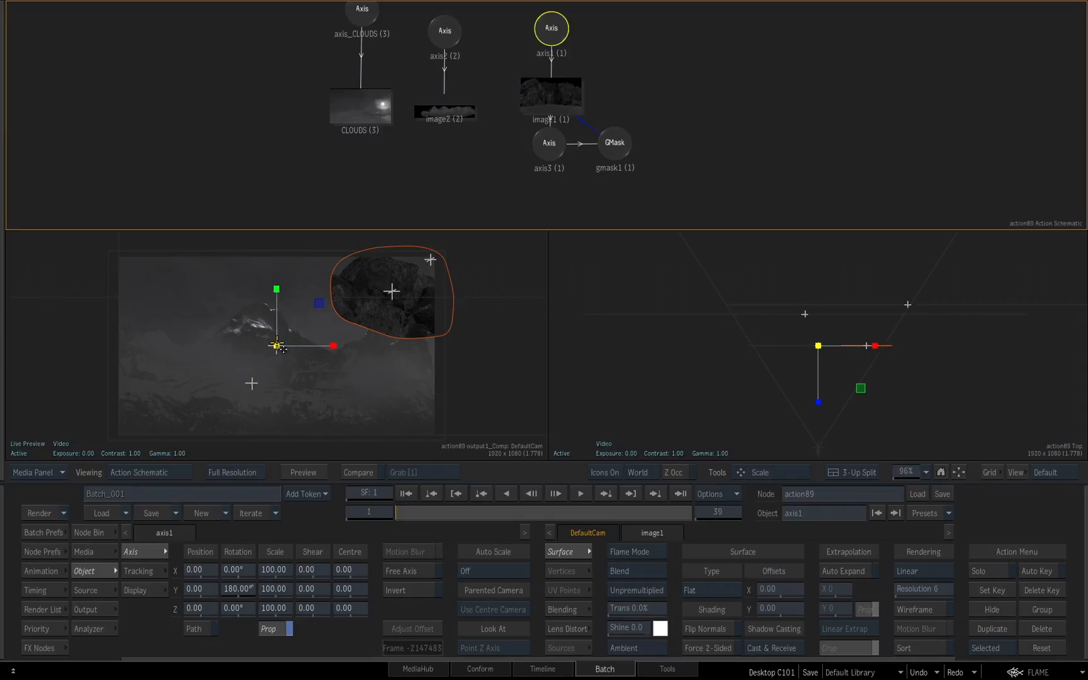
pyautogui.moveTo(277, 346); pyautogui.dragTo(419, 211)
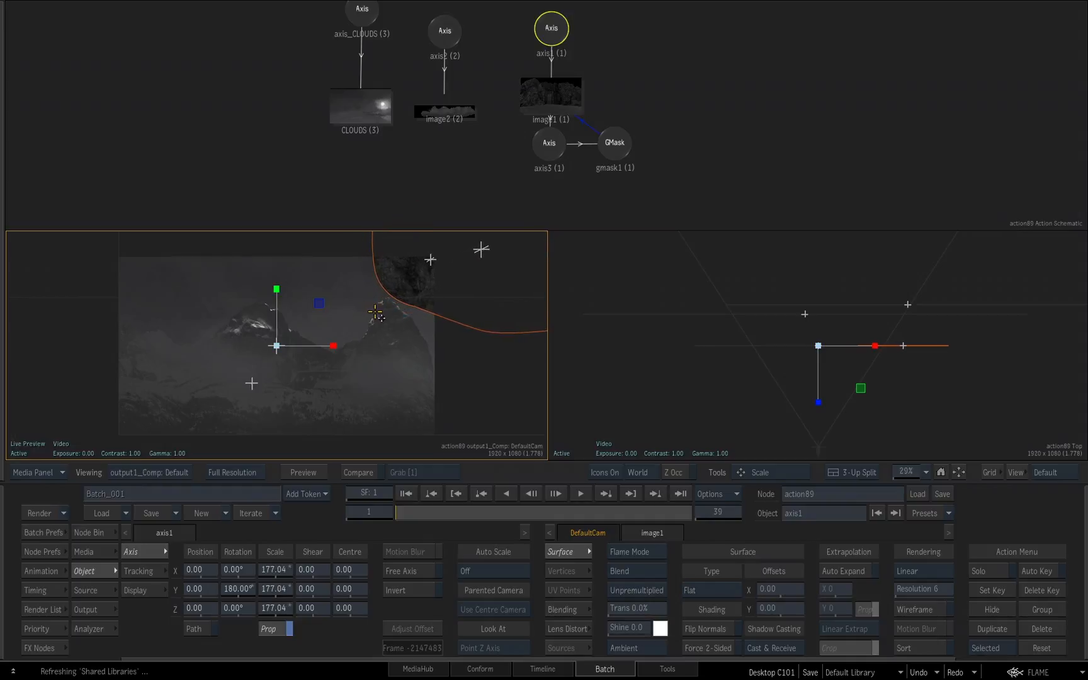
# Shift the masked rock sideways by setting axis1's X position to -920.
pyautogui.hotkey('shift', 't')
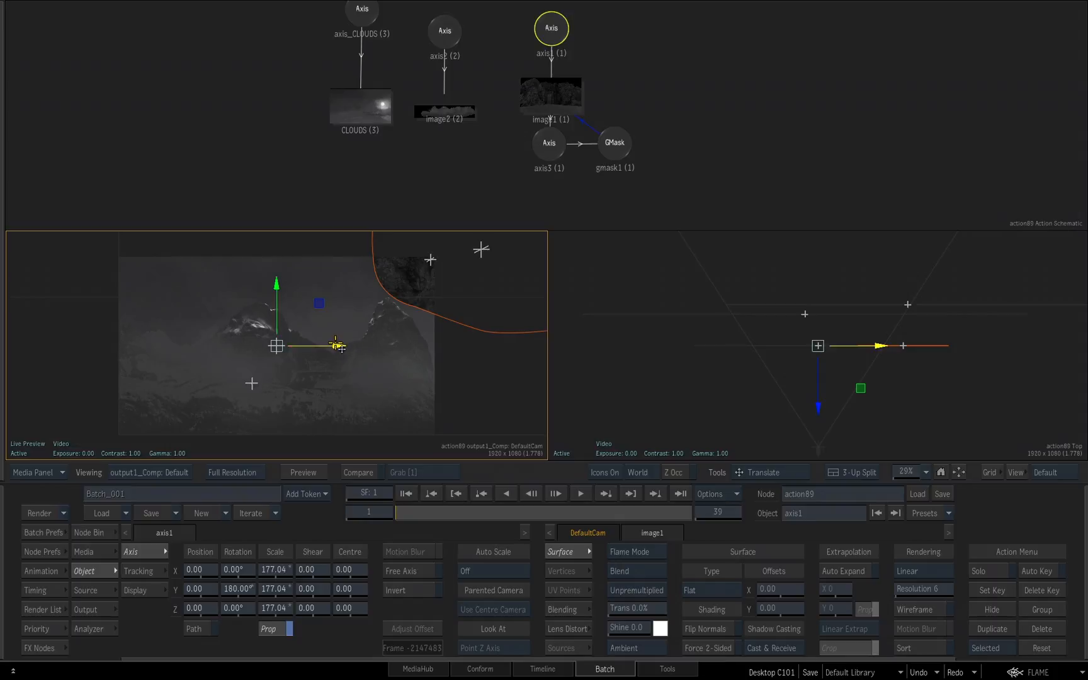
pyautogui.moveTo(336, 346); pyautogui.dragTo(182, 346)
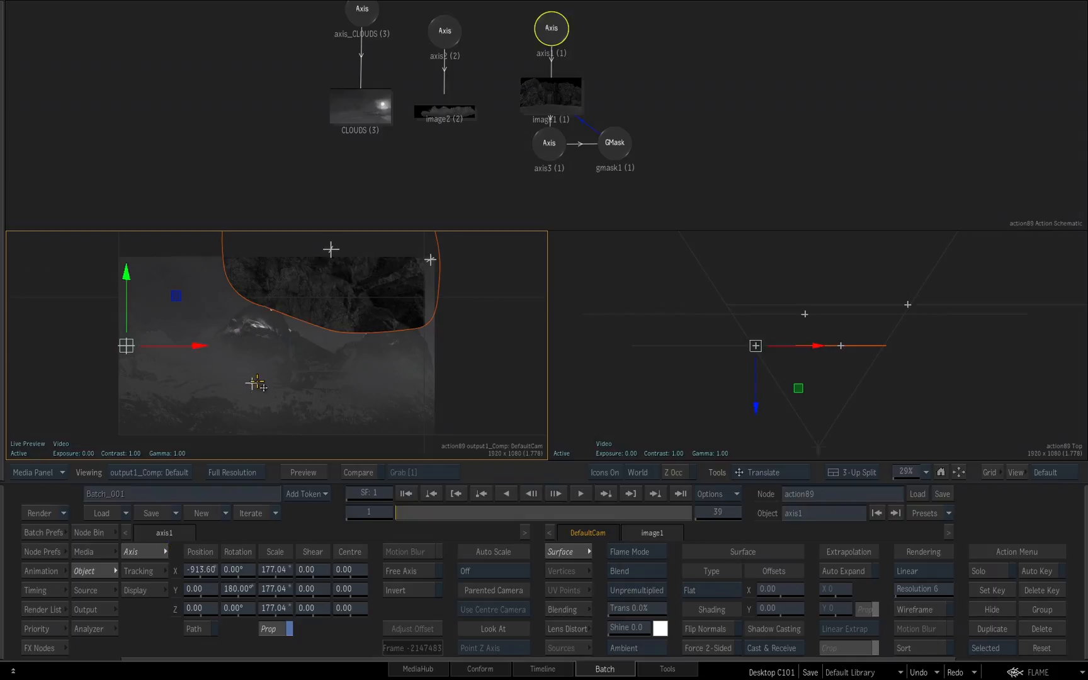
pyautogui.click(199, 570)
pyautogui.click(214, 493)
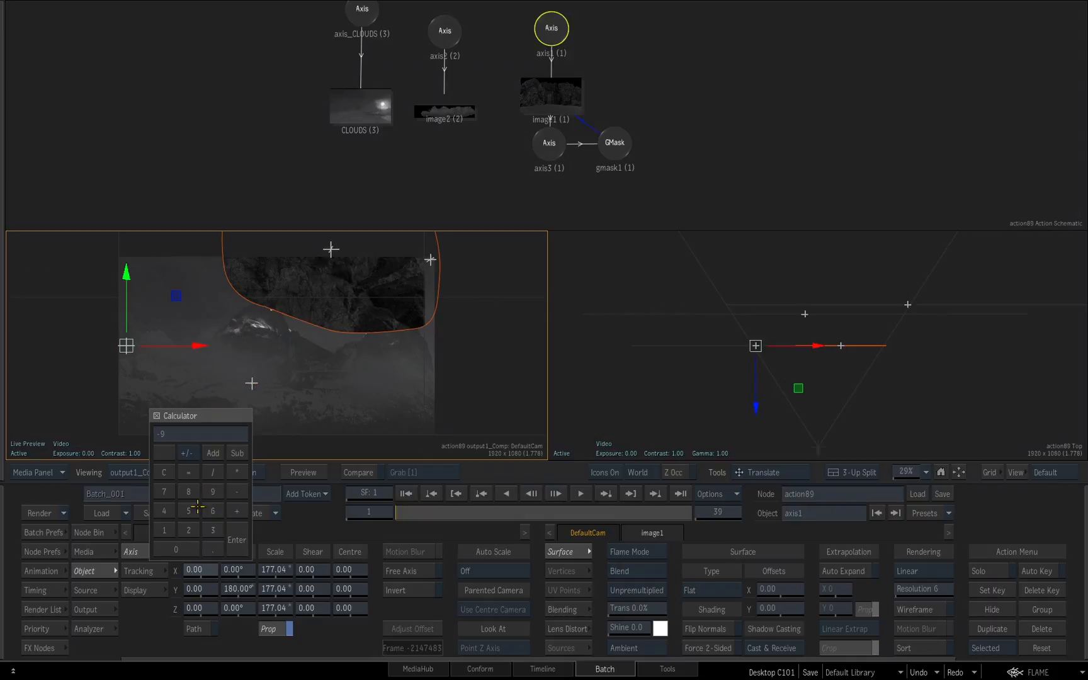
pyautogui.click(188, 529)
pyautogui.click(176, 549)
pyautogui.click(237, 540)
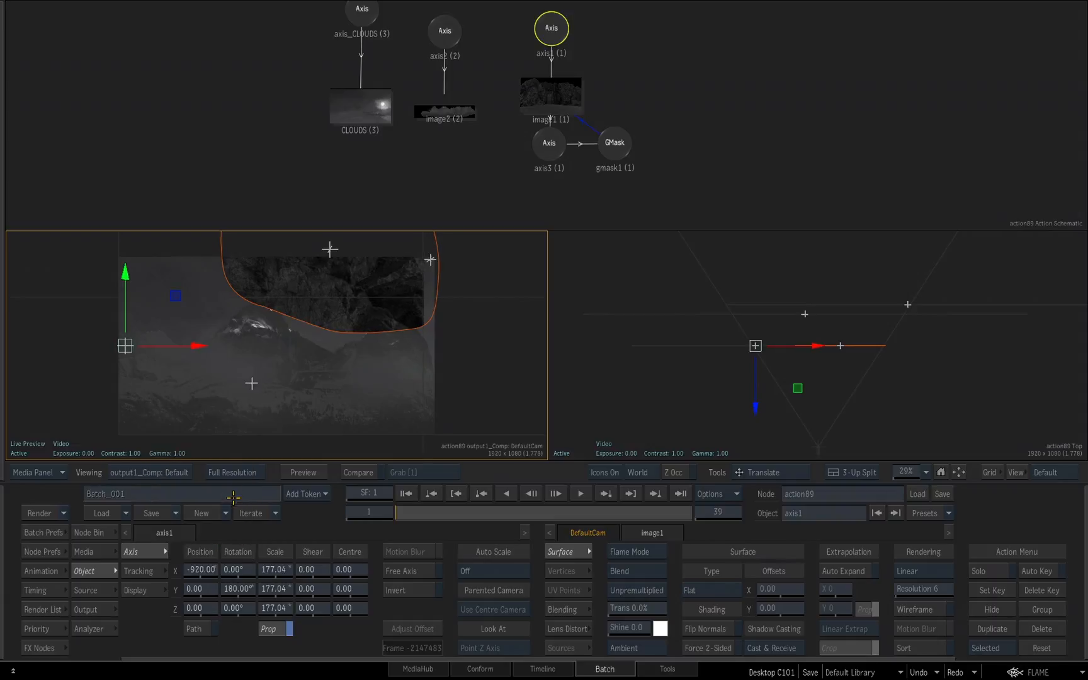
# Lower the masked rock in the frame by setting axis1's Y position to -1200.
pyautogui.click(195, 587)
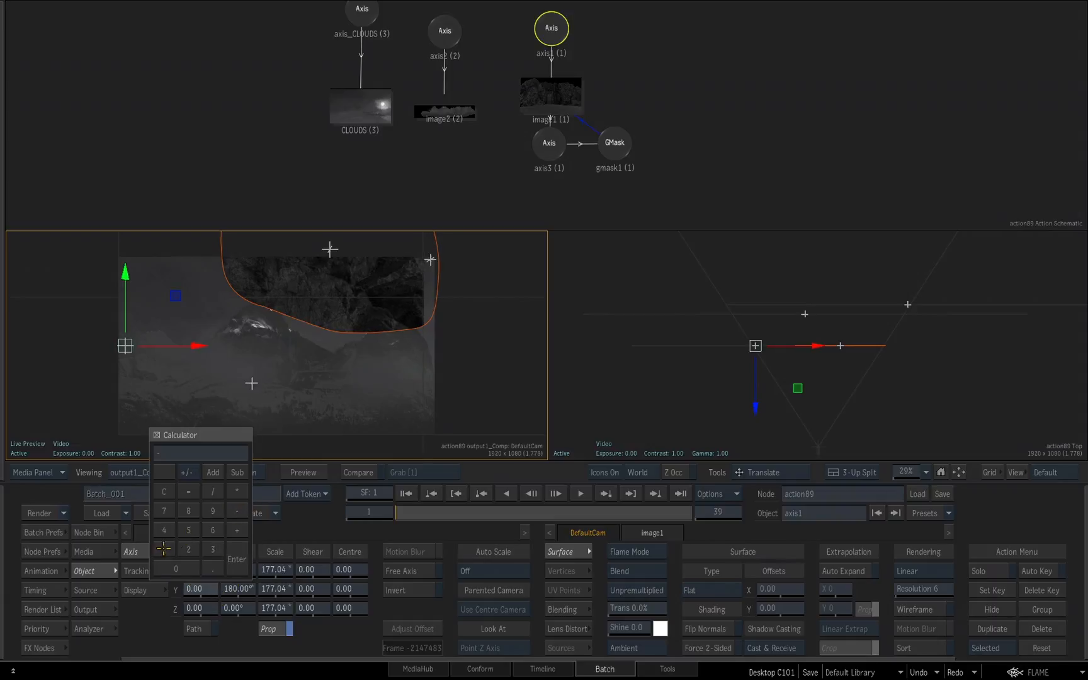
pyautogui.click(178, 568)
pyautogui.click(178, 568)
pyautogui.click(237, 562)
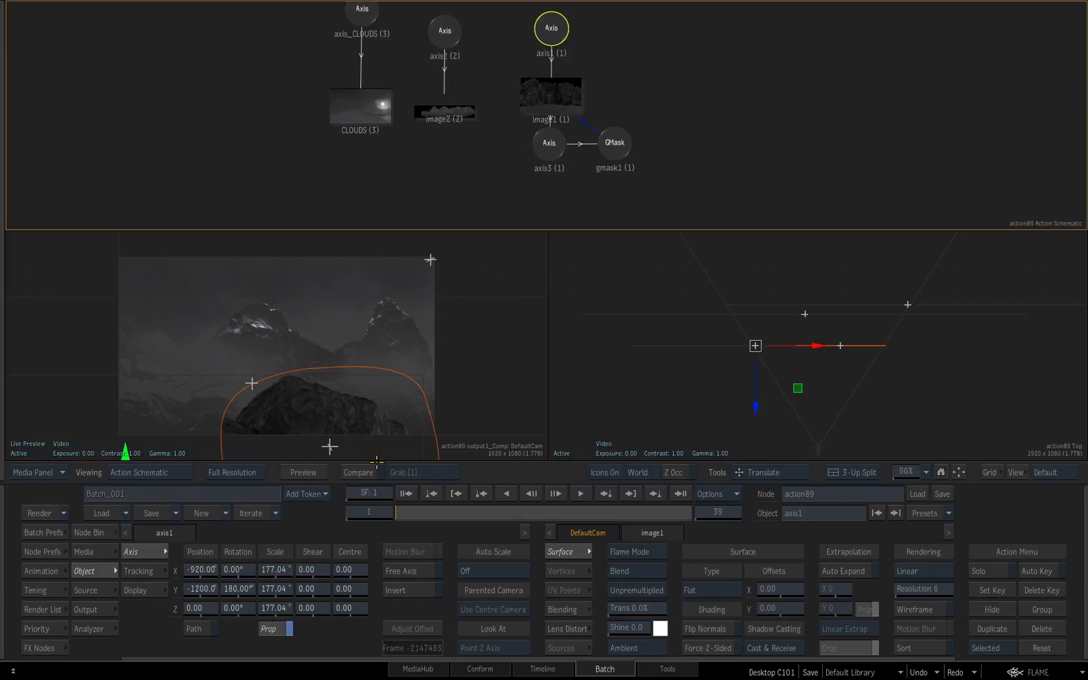
# Push the masked rock back in depth by setting axis1's Z position to -110.
pyautogui.moveTo(755, 406)
pyautogui.mouseDown()
pyautogui.moveTo(755, 388)
pyautogui.moveTo(757, 401)
pyautogui.mouseUp()
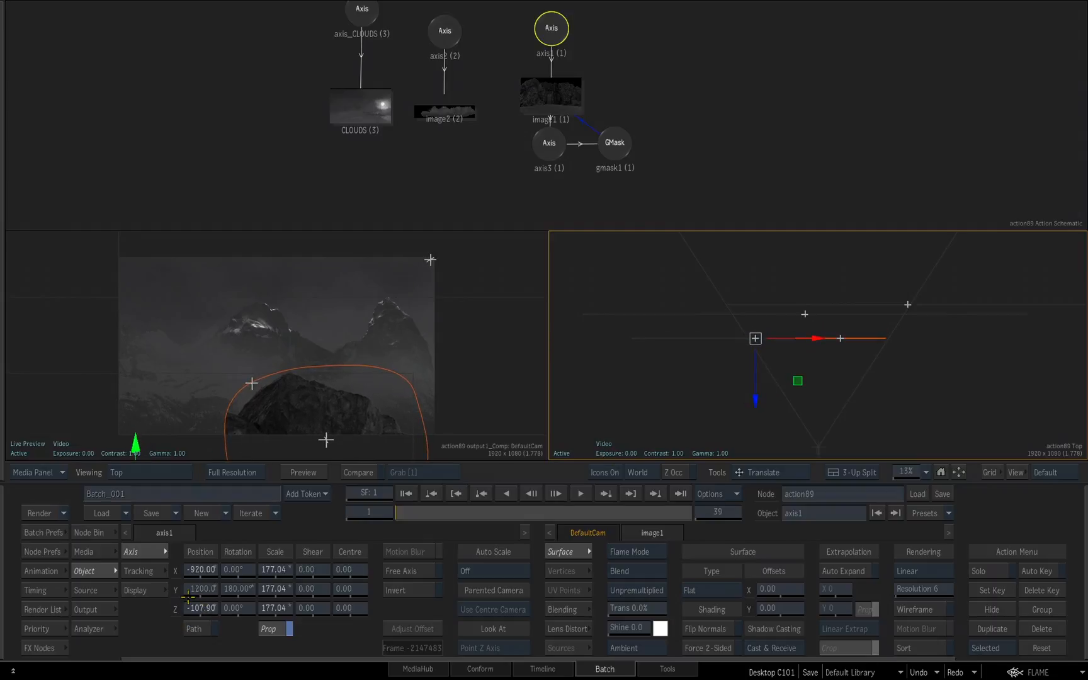
pyautogui.click(202, 606)
pyautogui.click(237, 528)
pyautogui.click(163, 570)
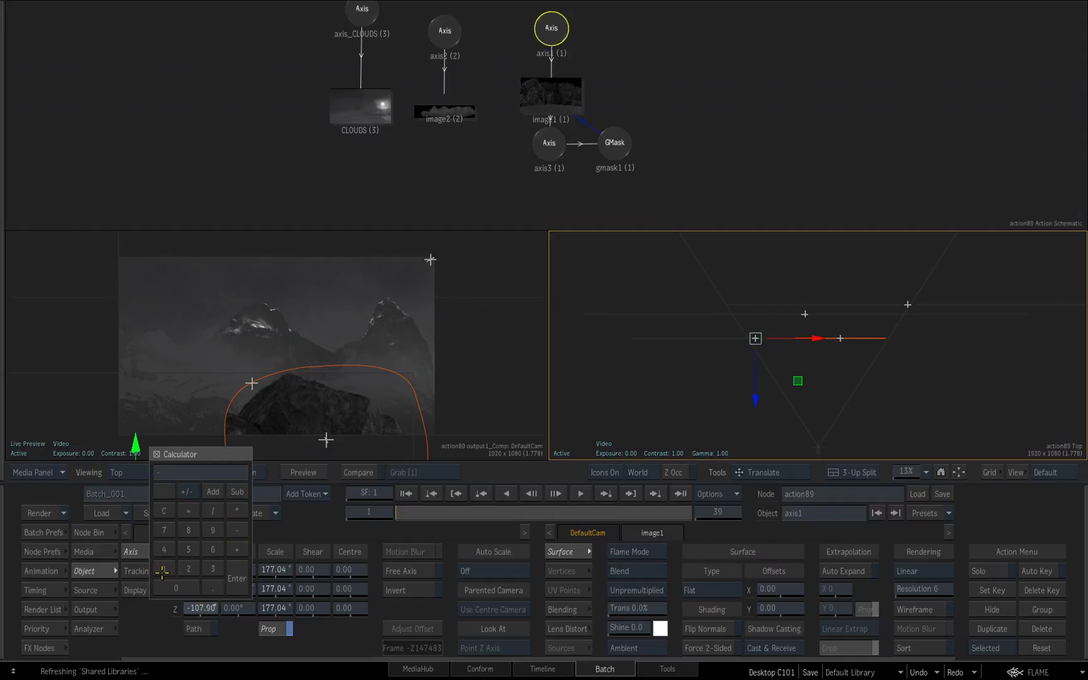
pyautogui.click(174, 589)
pyautogui.click(237, 577)
# Reshape the left side of gmask1 by pulling its points outward to include more of the rock's left slope.
pyautogui.moveTo(315, 377); pyautogui.dragTo(323, 323)
pyautogui.moveTo(258, 366); pyautogui.dragTo(296, 290)
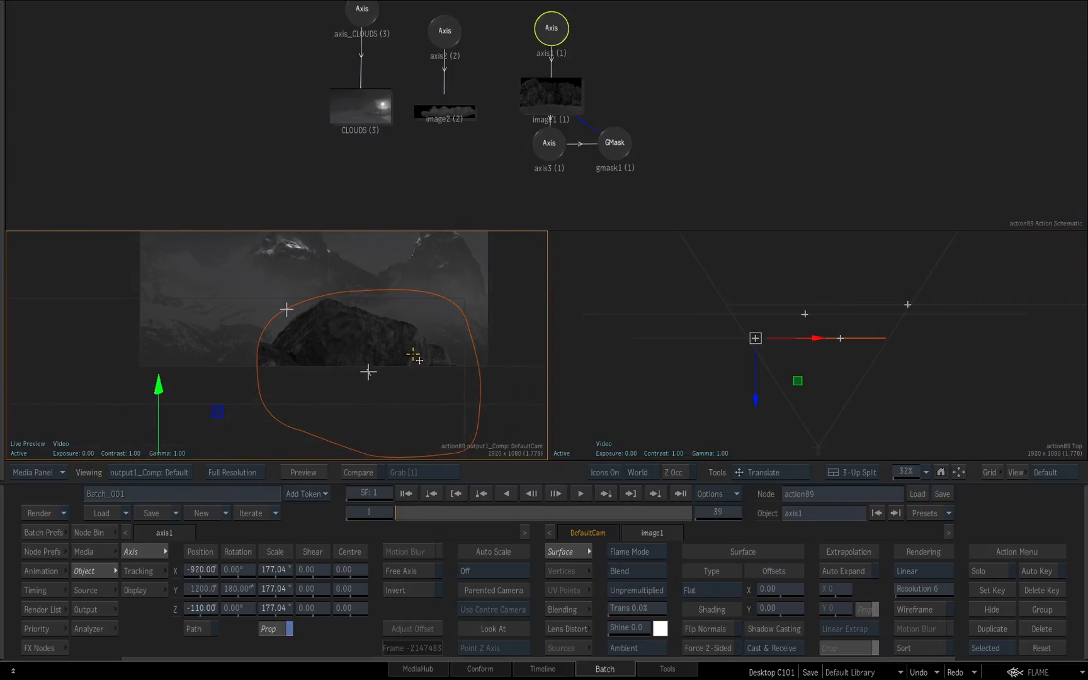
pyautogui.press('q')
pyautogui.click(259, 345)
pyautogui.moveTo(258, 384); pyautogui.dragTo(219, 403)
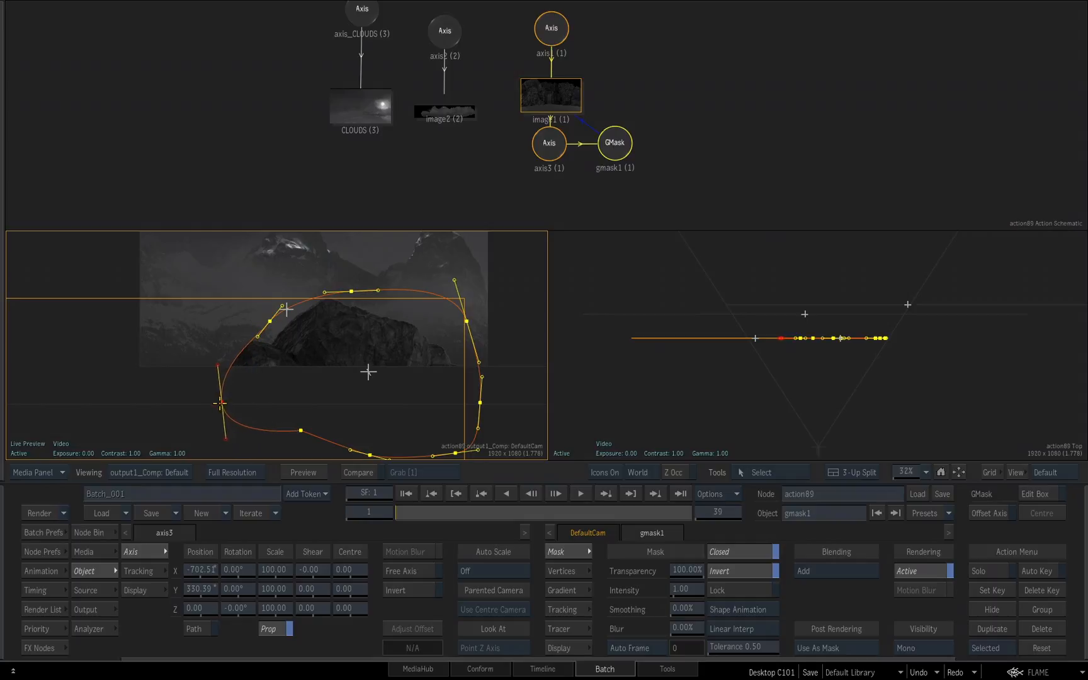
pyautogui.moveTo(269, 321); pyautogui.dragTo(220, 345)
pyautogui.moveTo(219, 403); pyautogui.dragTo(200, 395)
pyautogui.moveTo(233, 330)
pyautogui.mouseDown()
pyautogui.moveTo(243, 332)
pyautogui.moveTo(223, 339)
pyautogui.mouseUp()
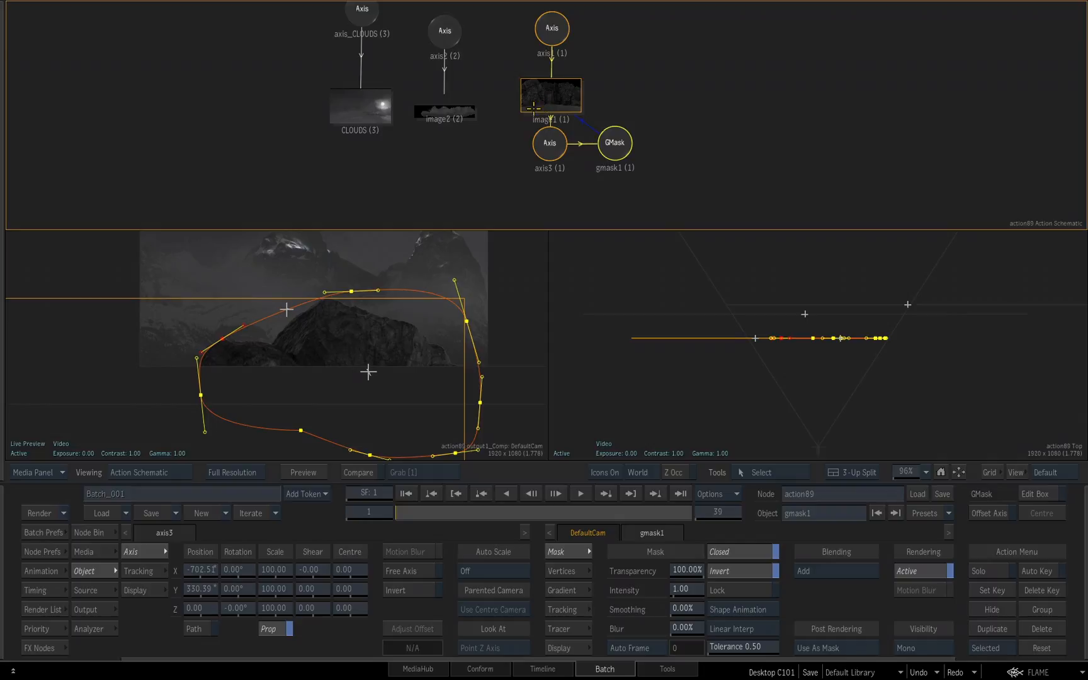
# Show the Media list and inspect the mountains_medium_mnt_02 and moon layers, leaving the mountains layer selected.
pyautogui.click(87, 551)
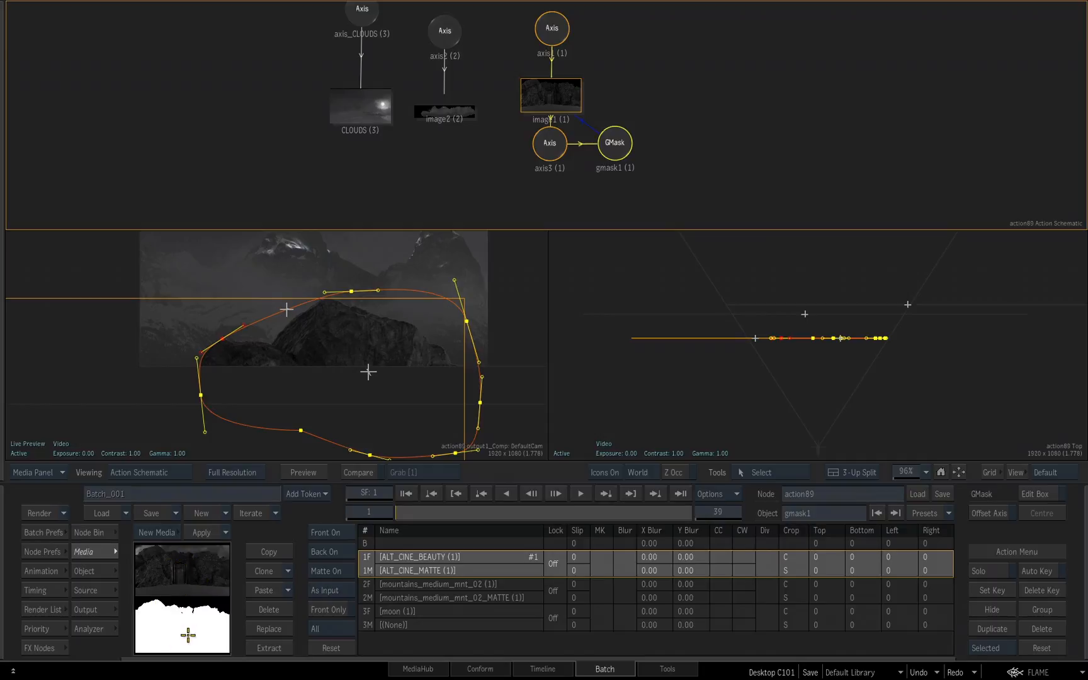
pyautogui.click(373, 585)
pyautogui.click(373, 613)
pyautogui.click(373, 585)
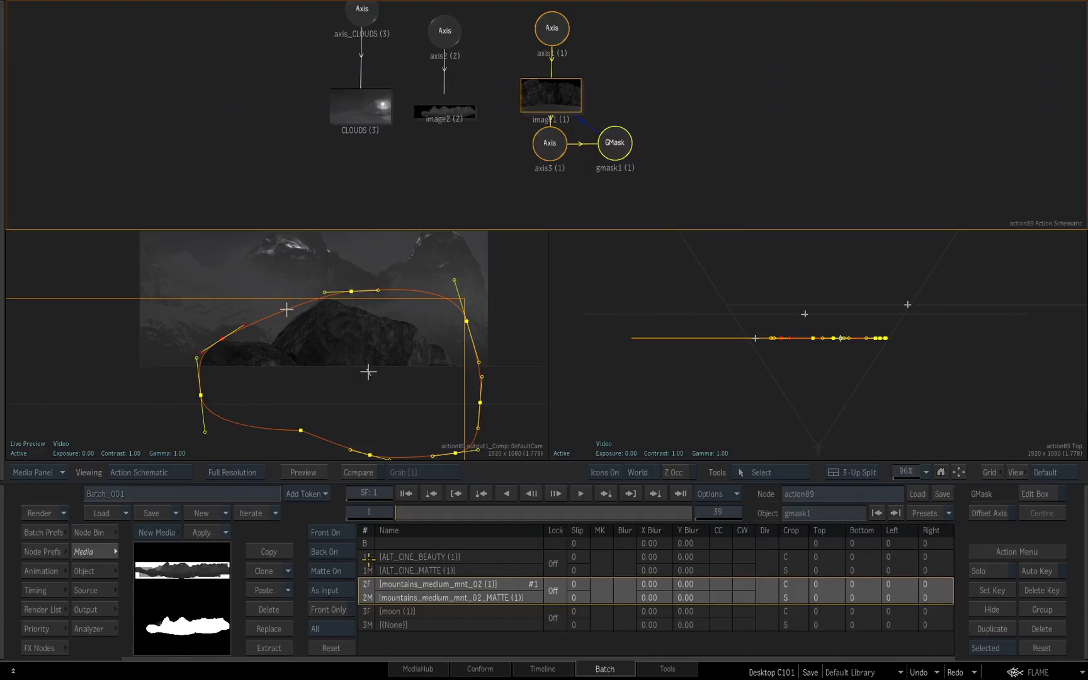
# Select the ALT_CINE_BEAUTY and matte media layer and examine its Front and Matte options, leaving both turned on.
pyautogui.click(372, 561)
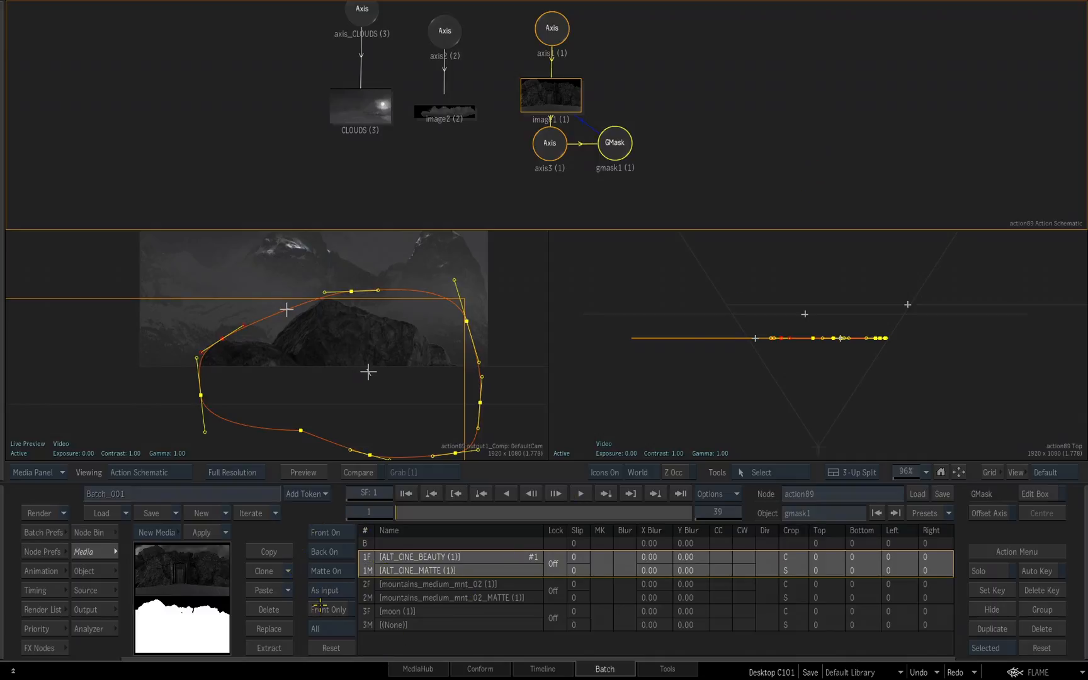
pyautogui.click(330, 534)
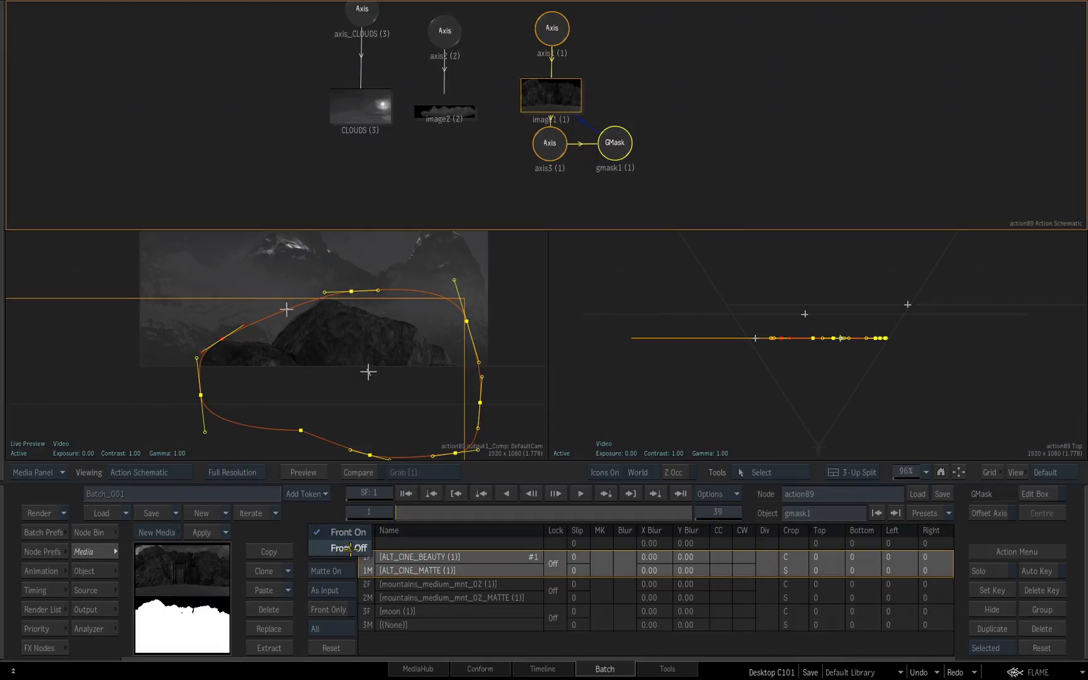
pyautogui.click(349, 548)
pyautogui.click(343, 532)
pyautogui.click(345, 514)
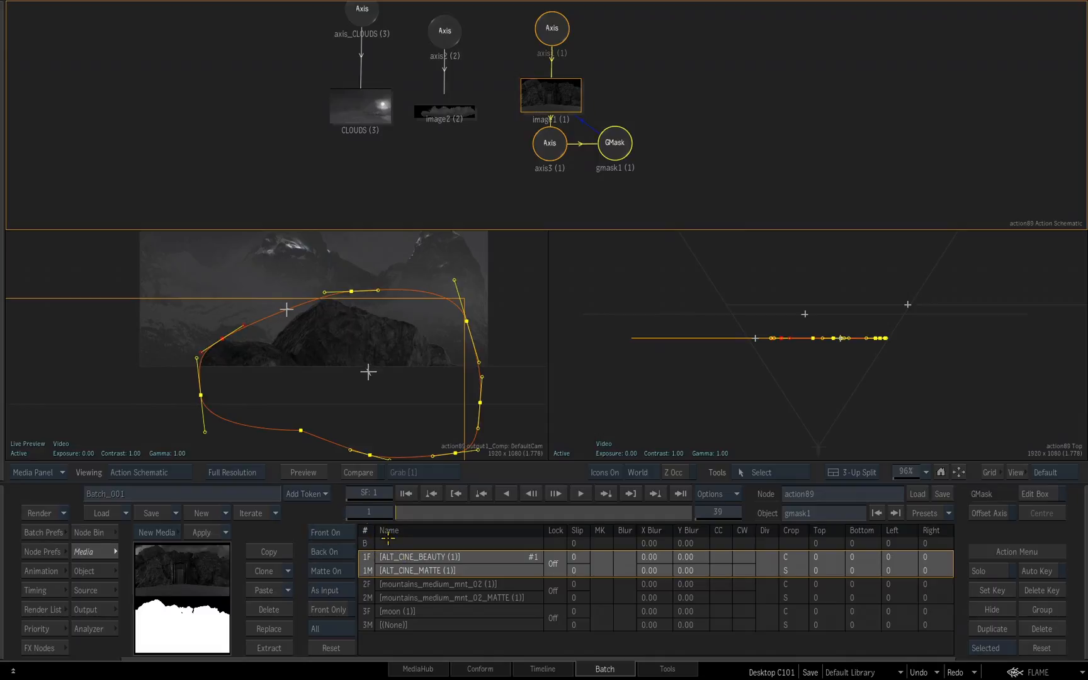
pyautogui.click(335, 571)
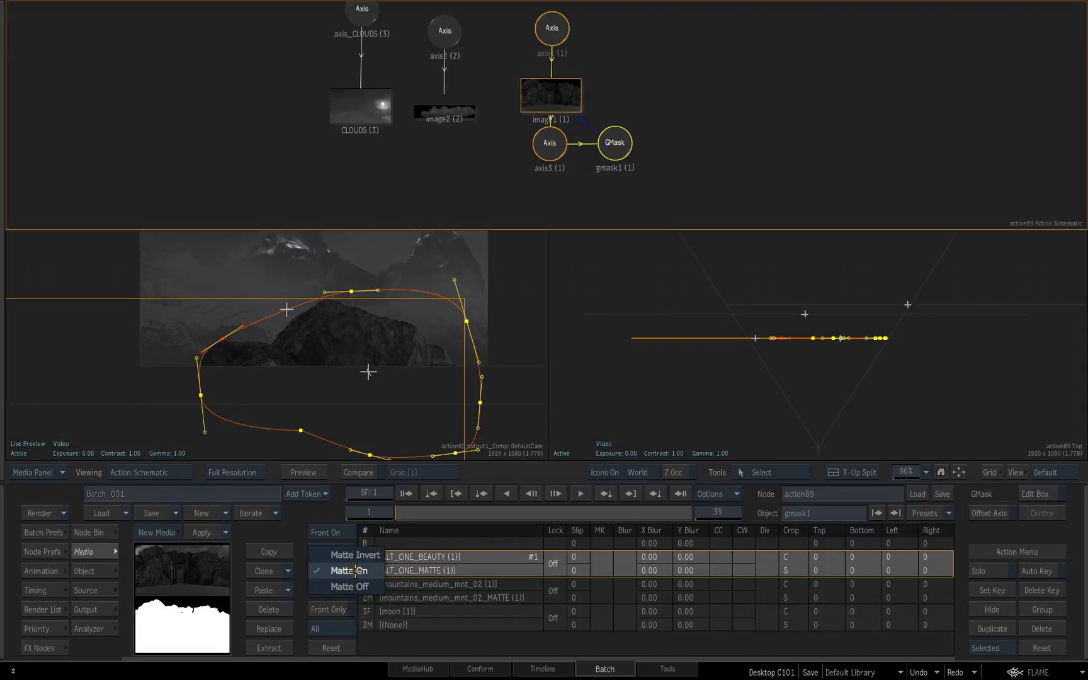
pyautogui.click(465, 567)
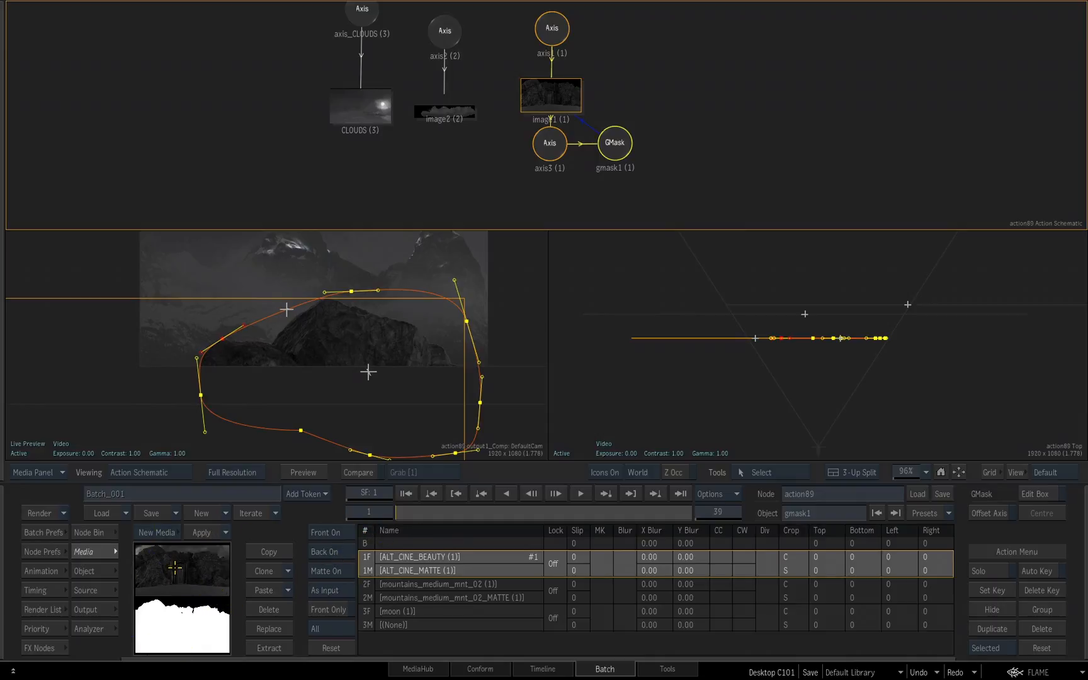
# Add the selected ALT_CINE_BEAUTY media to the scene as a new image with its own axis.
pyautogui.click(183, 575)
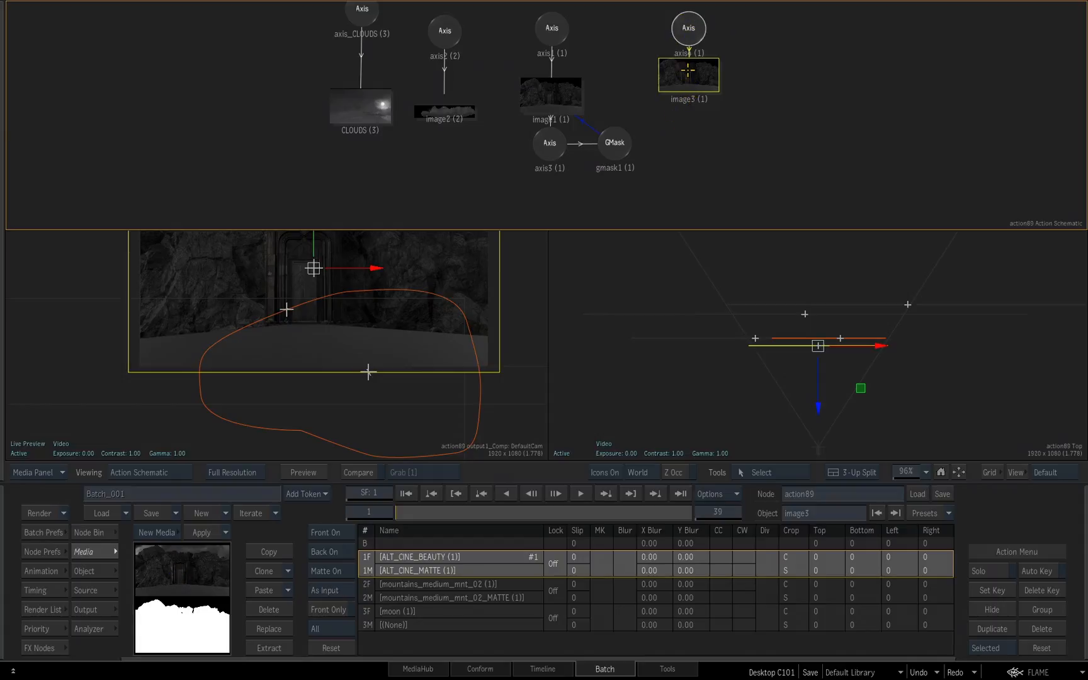
pyautogui.click(523, 306)
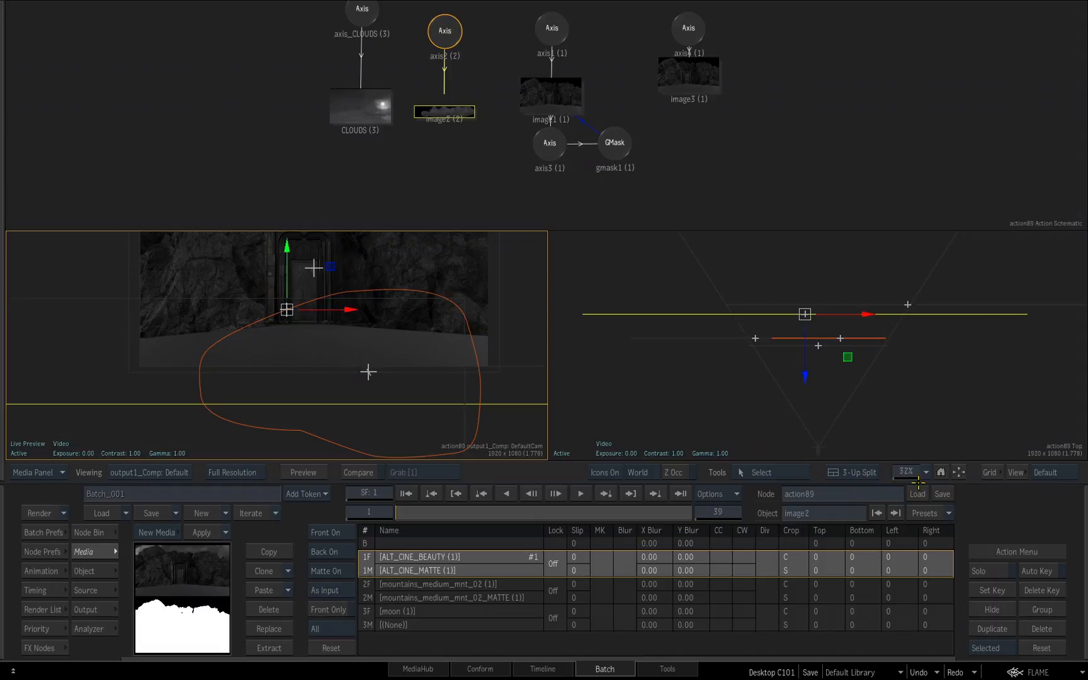
pyautogui.click(957, 471)
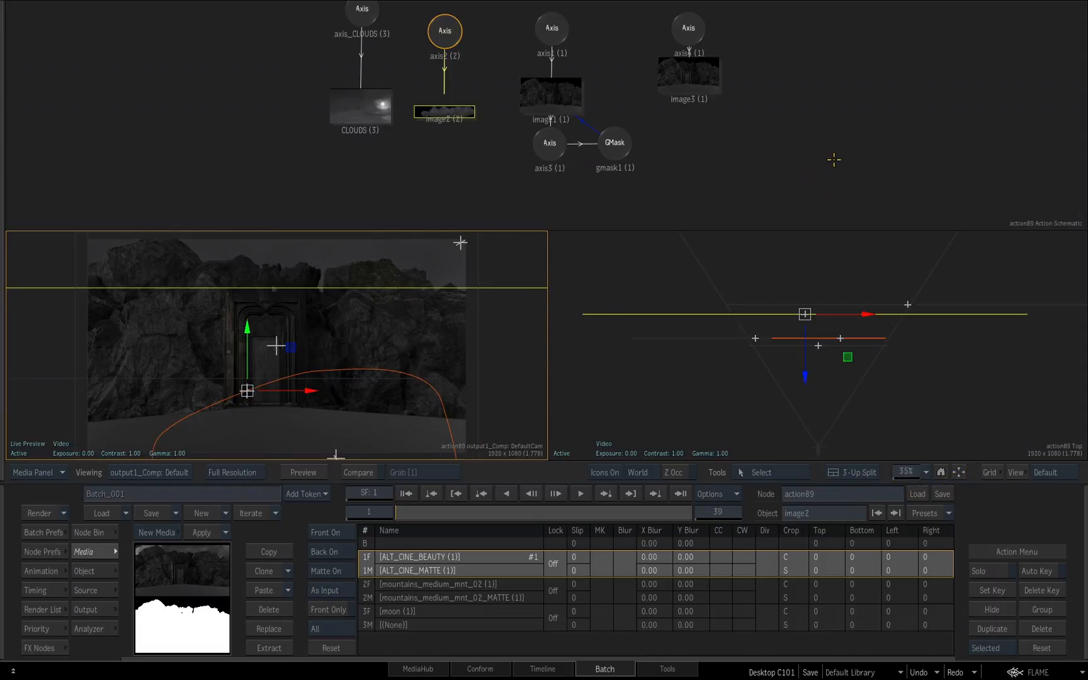
# Attach a new GMask with its axis beneath image3.
pyautogui.click(686, 71)
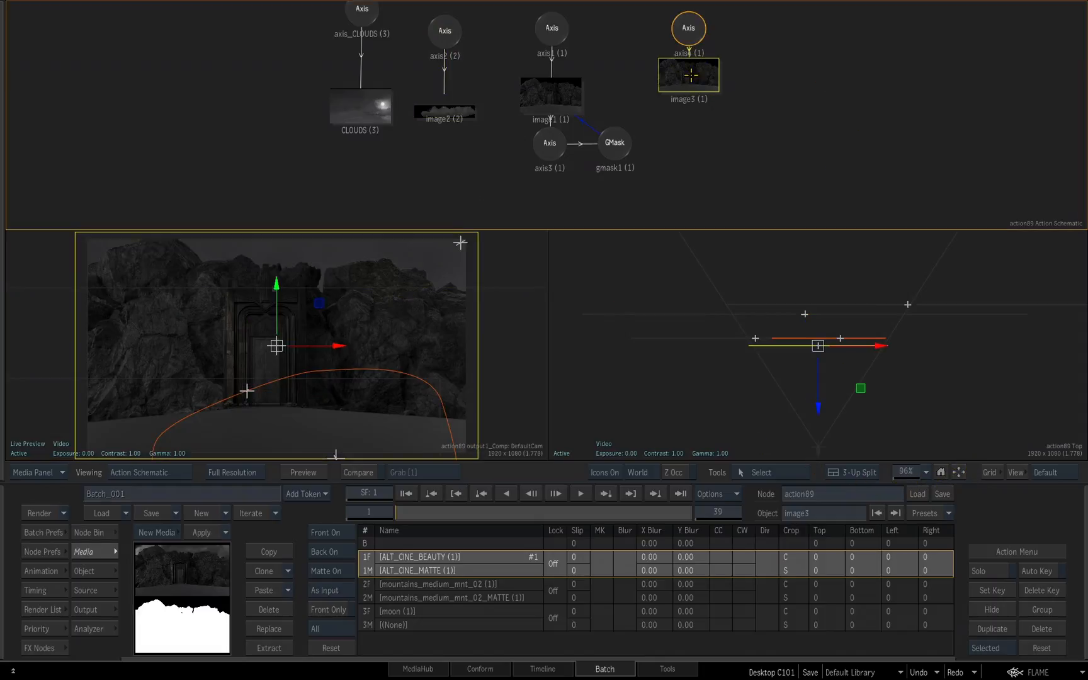
pyautogui.moveTo(688, 77)
pyautogui.mouseDown()
pyautogui.moveTo(678, 95)
pyautogui.moveTo(689, 79)
pyautogui.mouseUp()
pyautogui.click(85, 532)
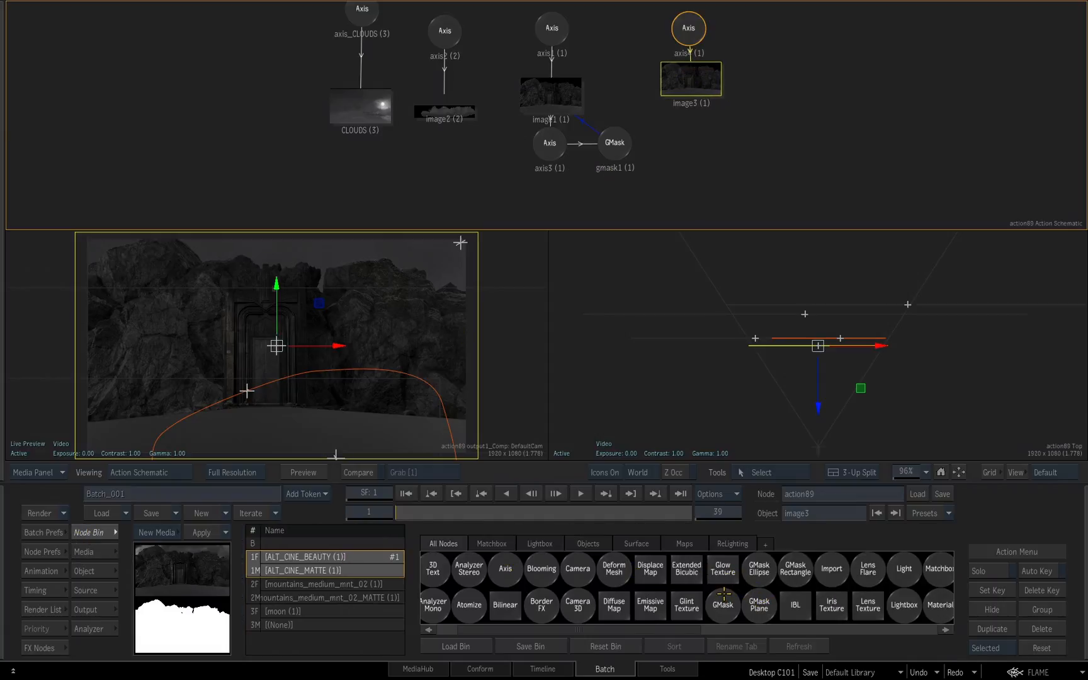
pyautogui.click(723, 597)
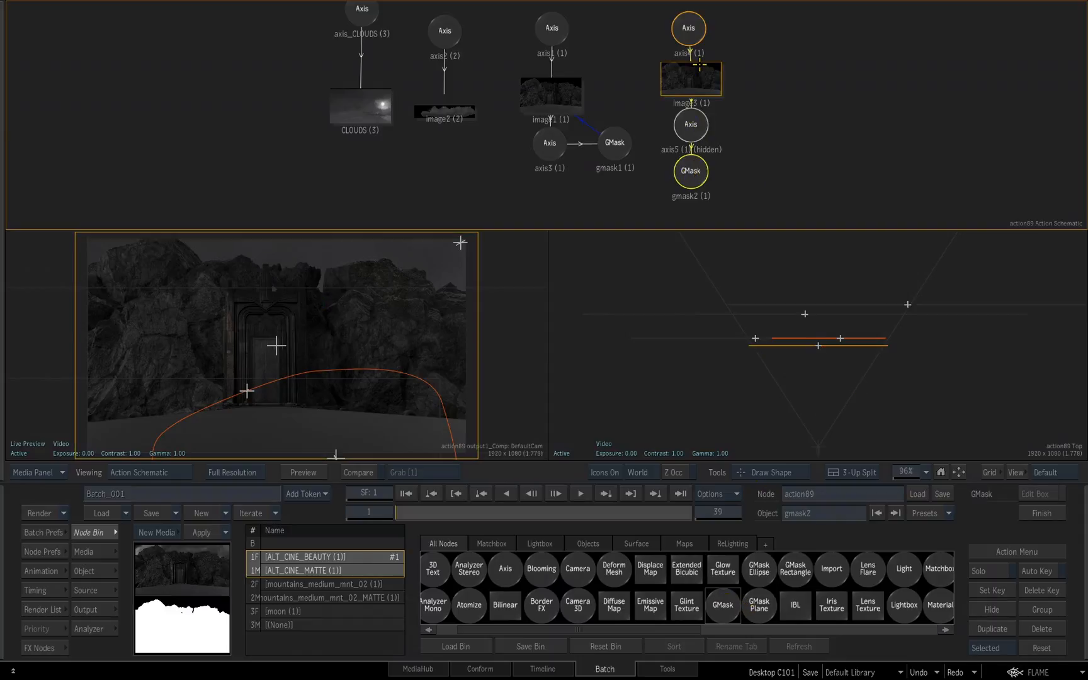
# Arrange gmask2 beside its parent axis in the schematic and link it back to image3.
pyautogui.press('ctrl')
pyautogui.moveTo(705, 162); pyautogui.dragTo(829, 110)
pyautogui.click(692, 88)
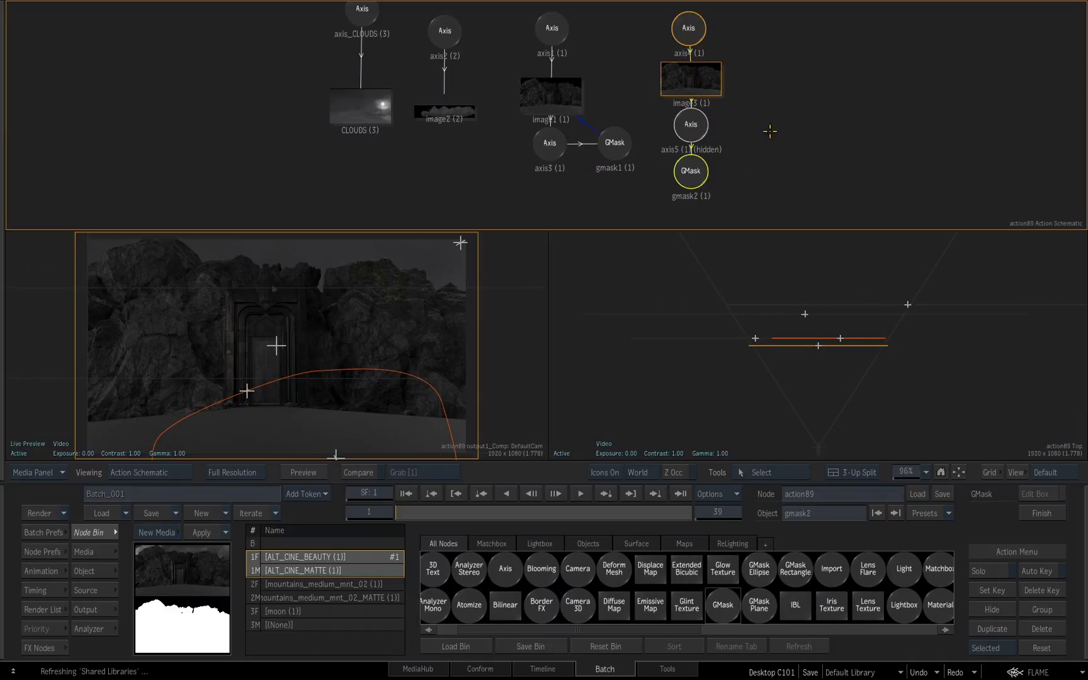
pyautogui.click(696, 80)
pyautogui.moveTo(695, 80); pyautogui.dragTo(695, 77)
pyautogui.moveTo(693, 165); pyautogui.dragTo(762, 124)
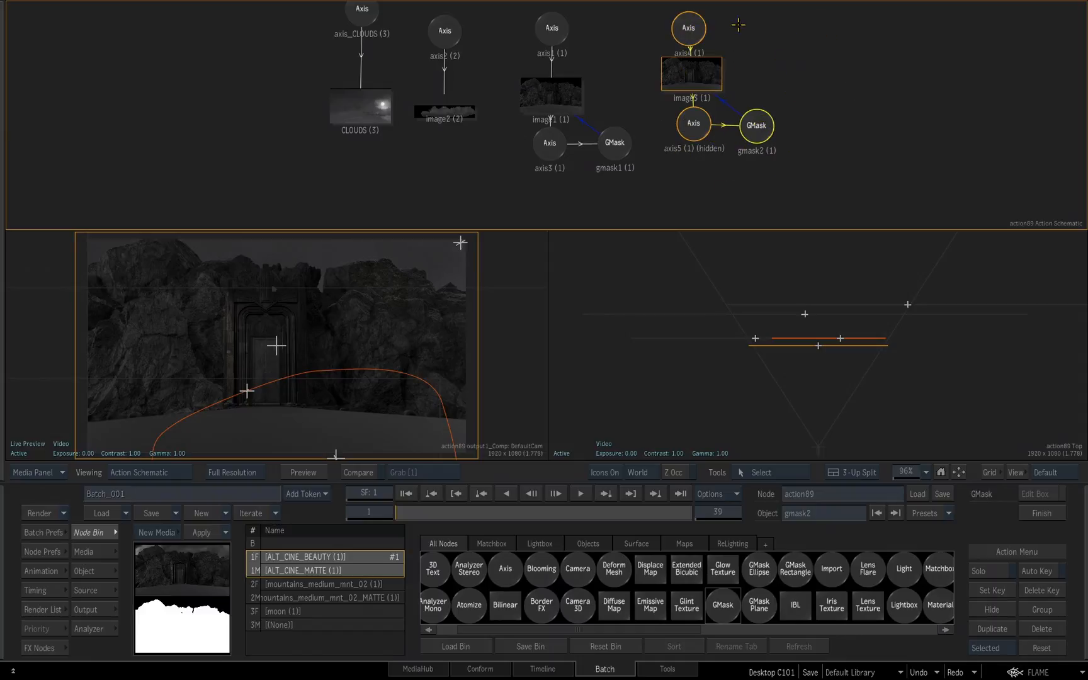
# Duplicate the whole axis4, image3, axis5 and gmask2 branch beside the original and toggle the visibility of the copied nodes.
pyautogui.moveTo(807, 10); pyautogui.dragTo(661, 155)
pyautogui.rightClick(692, 35)
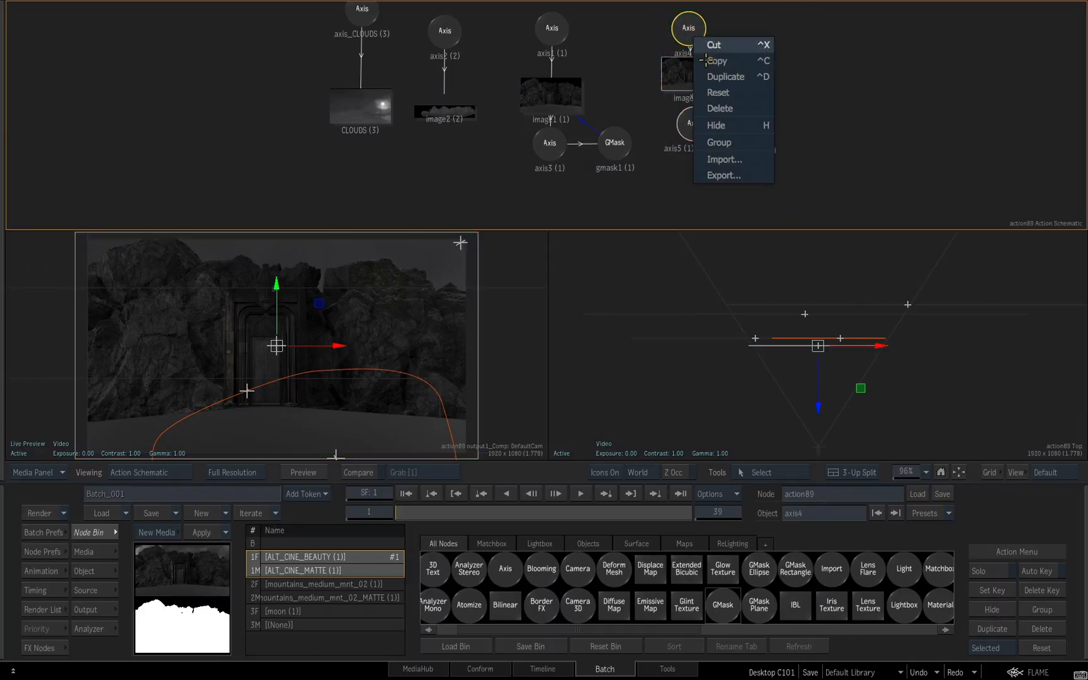
pyautogui.click(716, 76)
pyautogui.moveTo(776, 25); pyautogui.dragTo(825, 24)
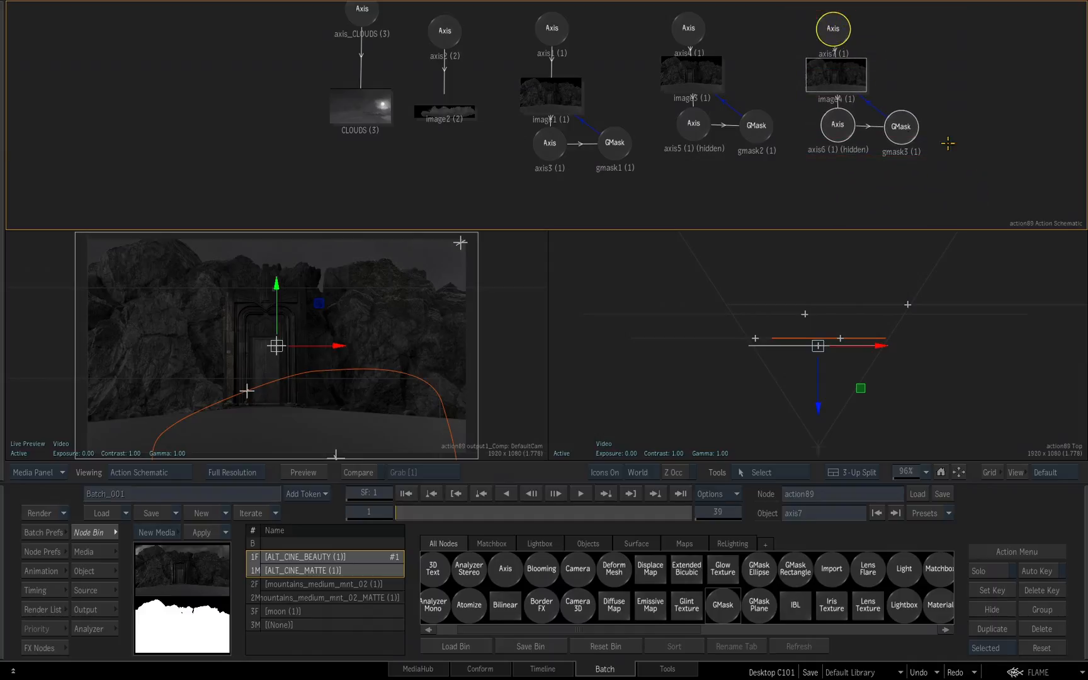
pyautogui.hotkey('shift', 'h')
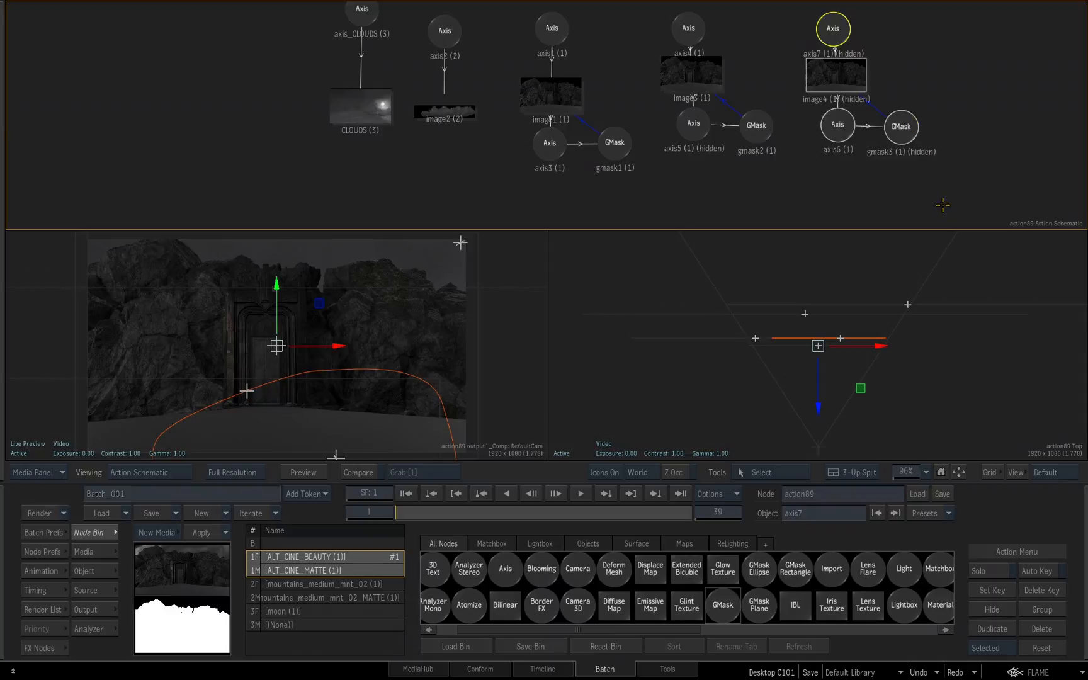
# Draw a closed gmask2 shape around the upper-right rocks of image3 and invert the mask to isolate them.
pyautogui.click(680, 71)
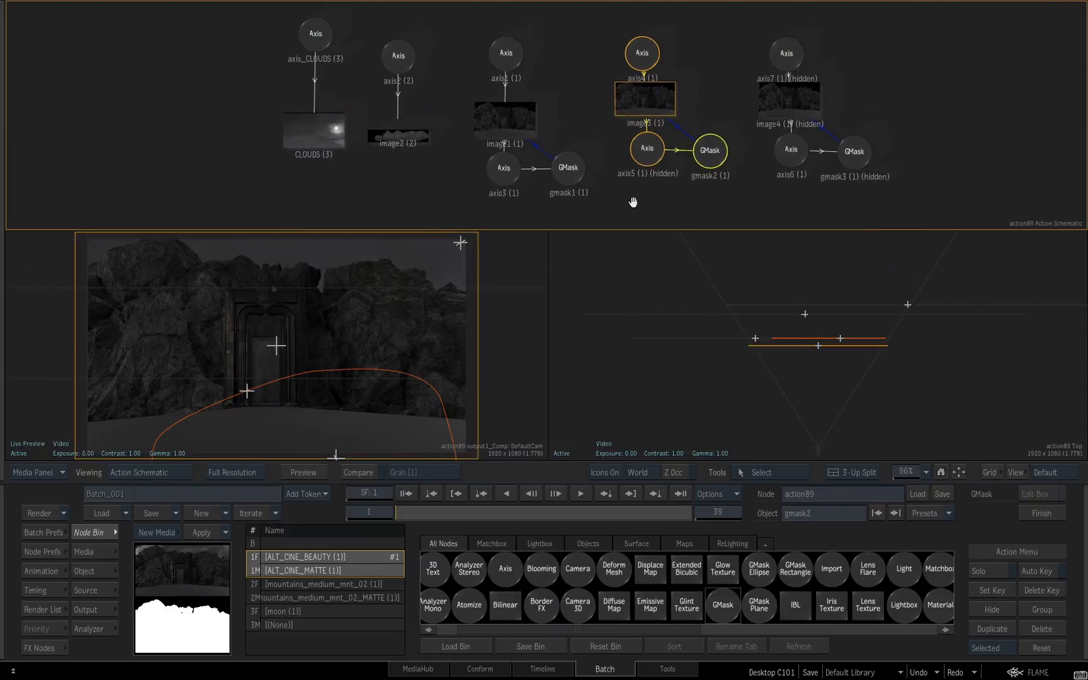
pyautogui.doubleClick(699, 152)
pyautogui.moveTo(698, 151); pyautogui.dragTo(705, 150)
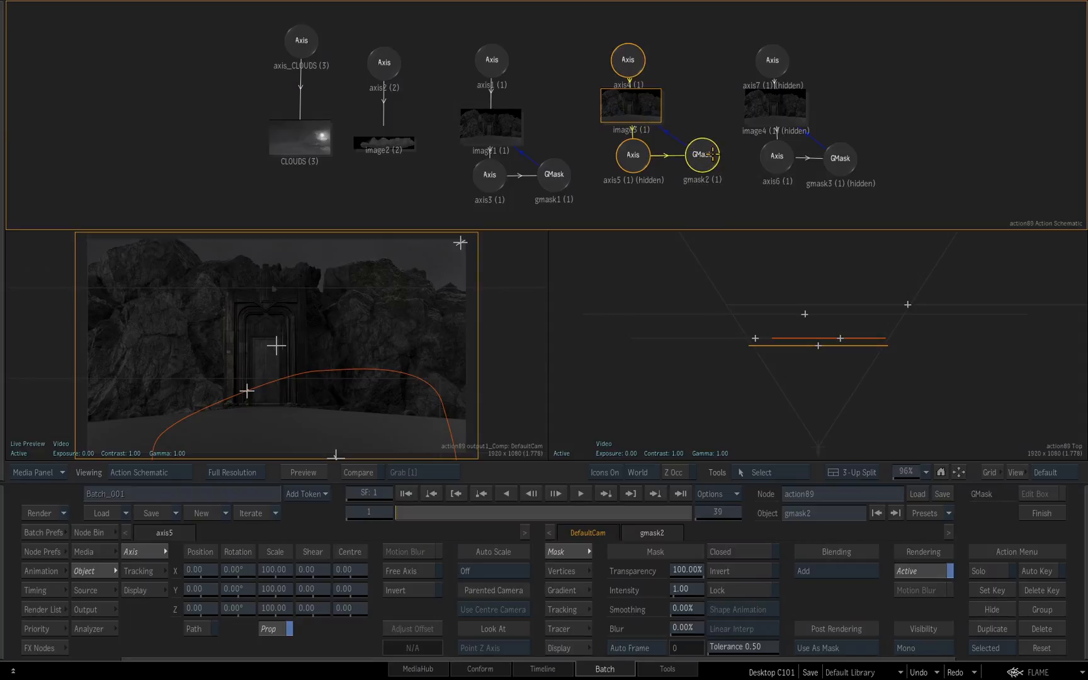
pyautogui.press('n')
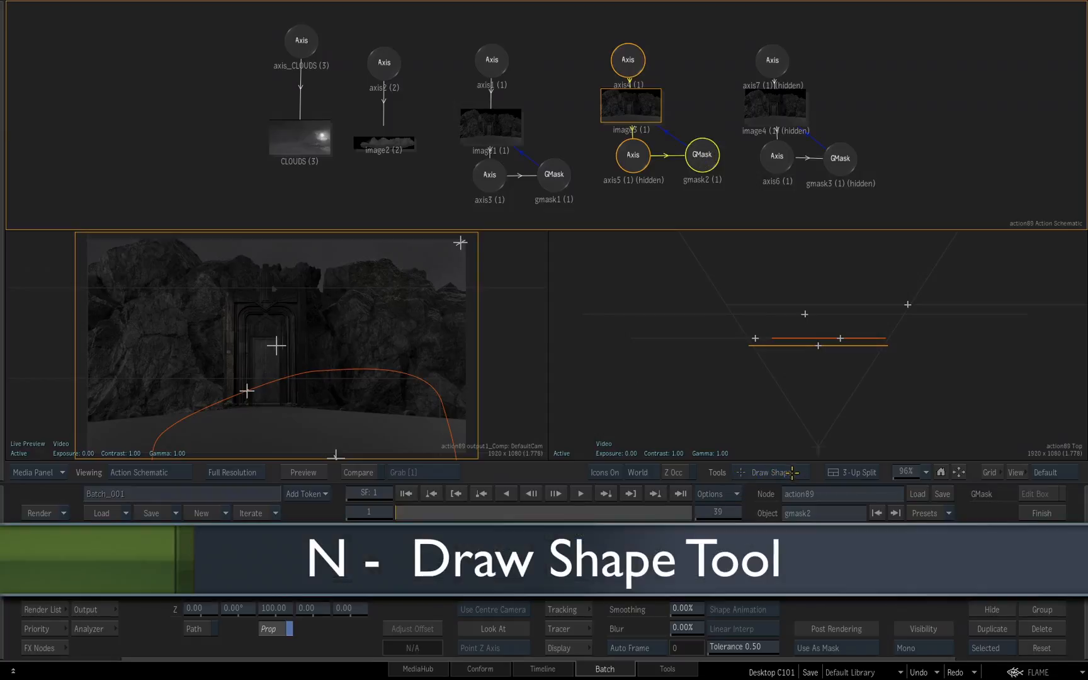
pyautogui.moveTo(347, 247); pyautogui.dragTo(333, 307)
pyautogui.moveTo(381, 342); pyautogui.dragTo(488, 334)
pyautogui.moveTo(509, 282); pyautogui.dragTo(506, 264)
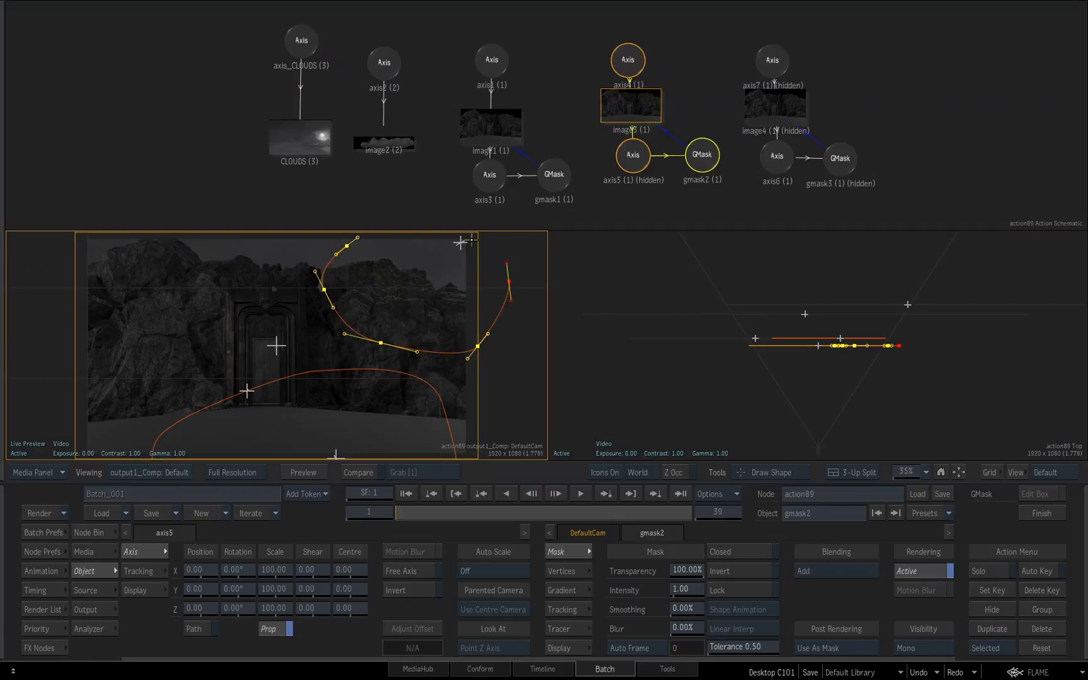
pyautogui.moveTo(446, 238); pyautogui.dragTo(418, 238)
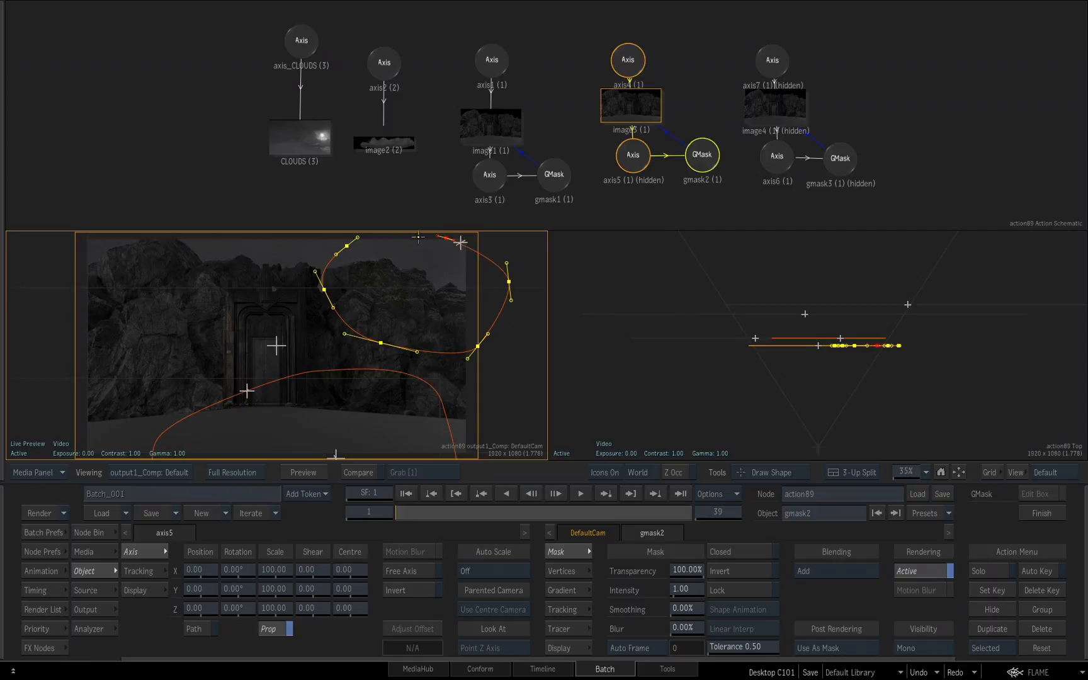
pyautogui.click(346, 243)
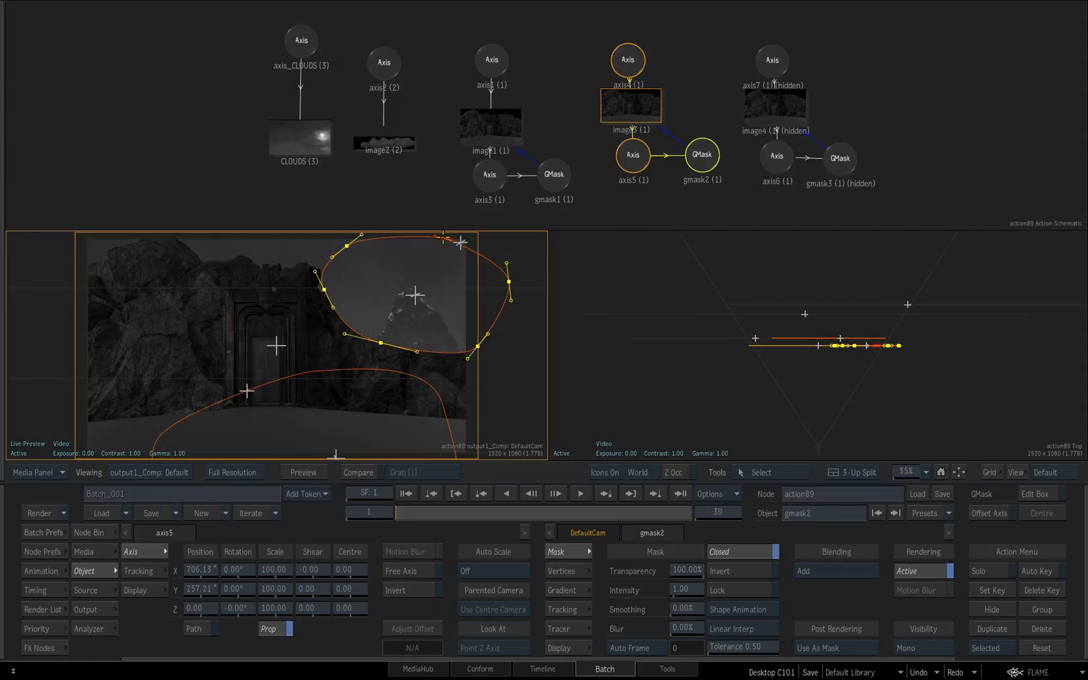
pyautogui.click(738, 569)
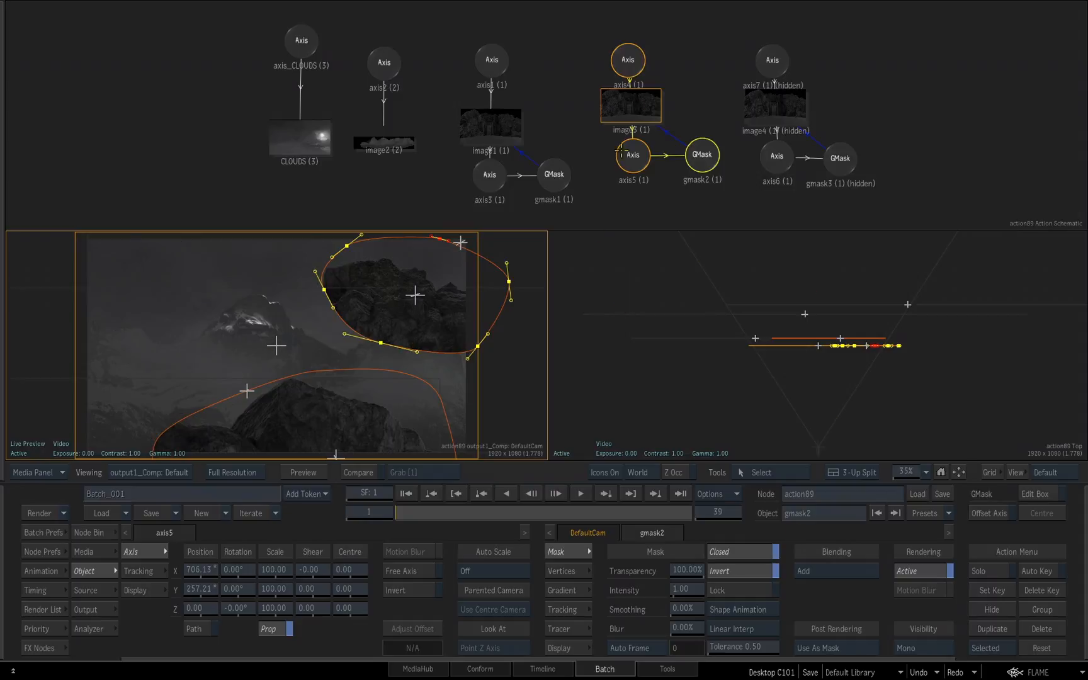
# Push the isolated rocks back in depth by setting axis4's Z position to -270.
pyautogui.click(625, 55)
pyautogui.moveTo(626, 54); pyautogui.dragTo(637, 52)
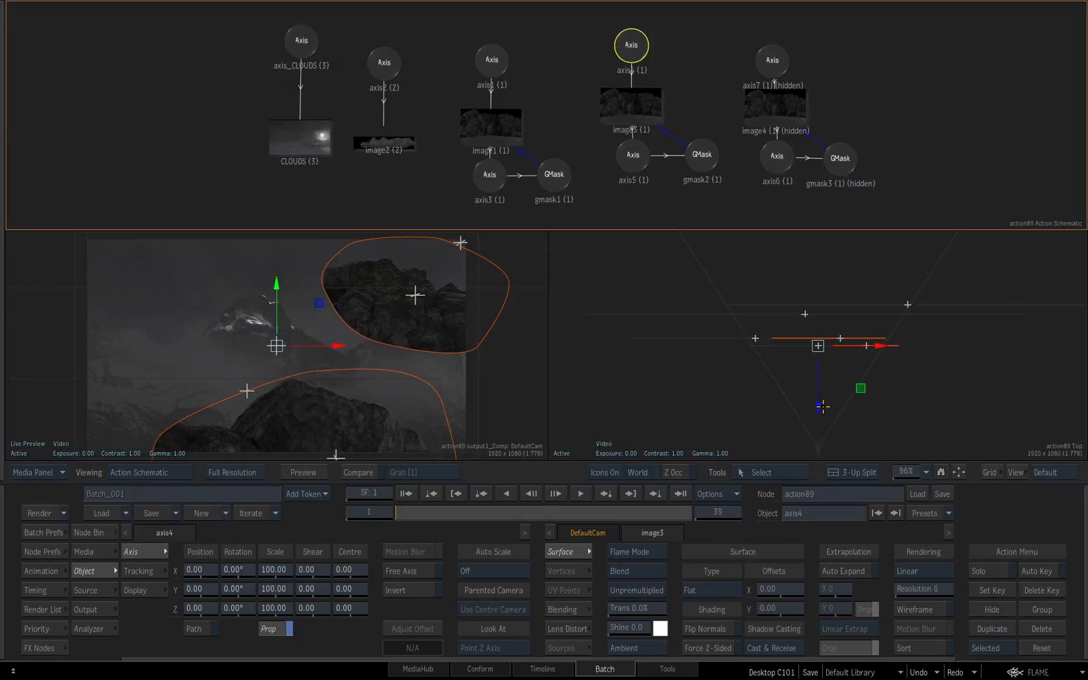
pyautogui.moveTo(819, 406); pyautogui.dragTo(818, 385)
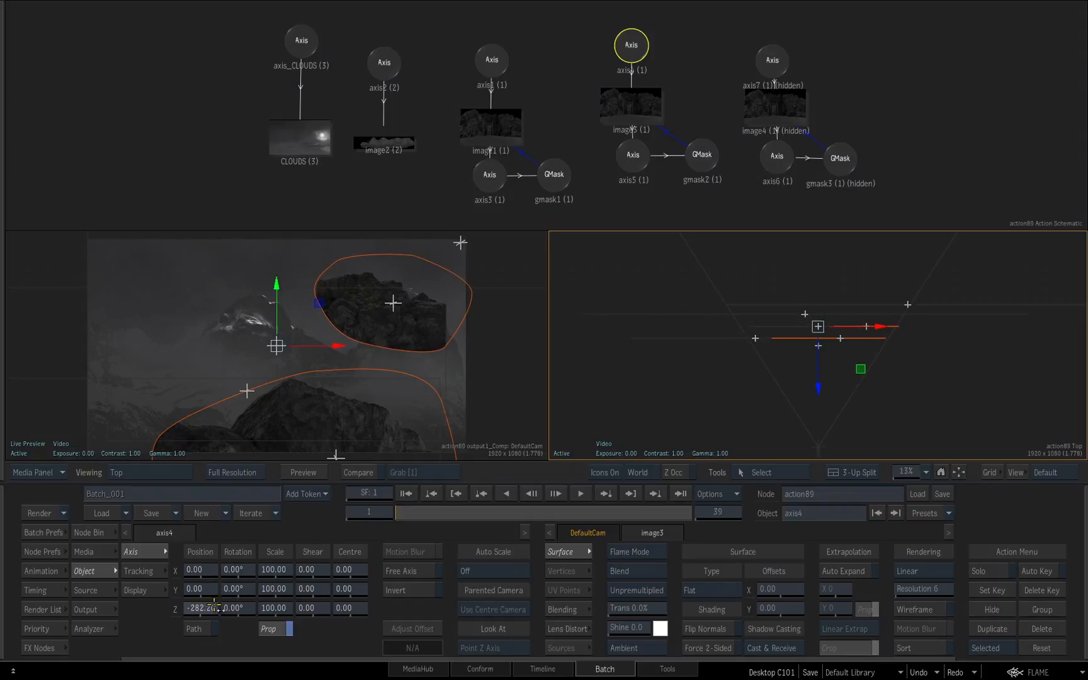
pyautogui.click(214, 608)
pyautogui.click(164, 530)
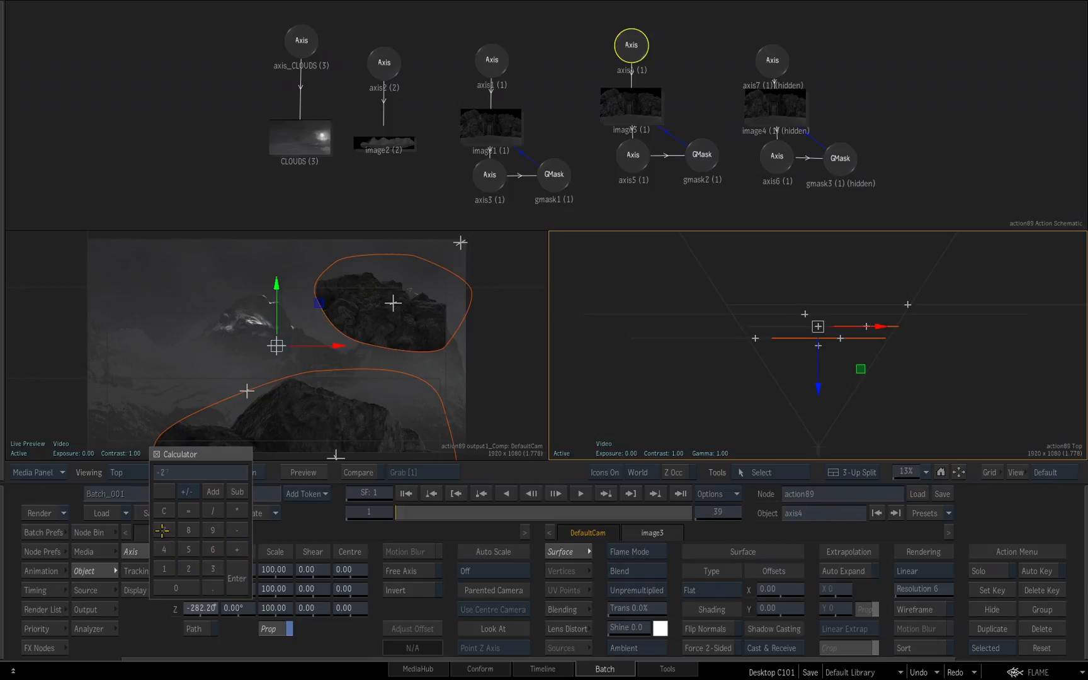
pyautogui.click(176, 588)
pyautogui.click(237, 578)
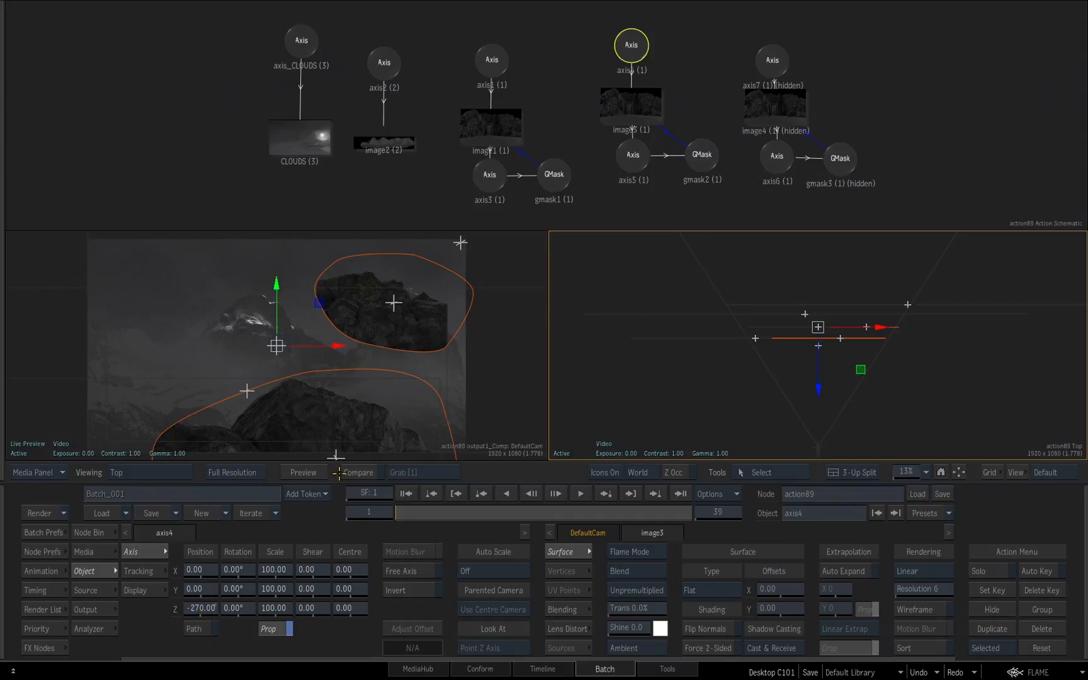
# Enlarge the isolated rocks by setting axis4's proportional scale to 215.
pyautogui.moveTo(274, 576); pyautogui.dragTo(301, 579)
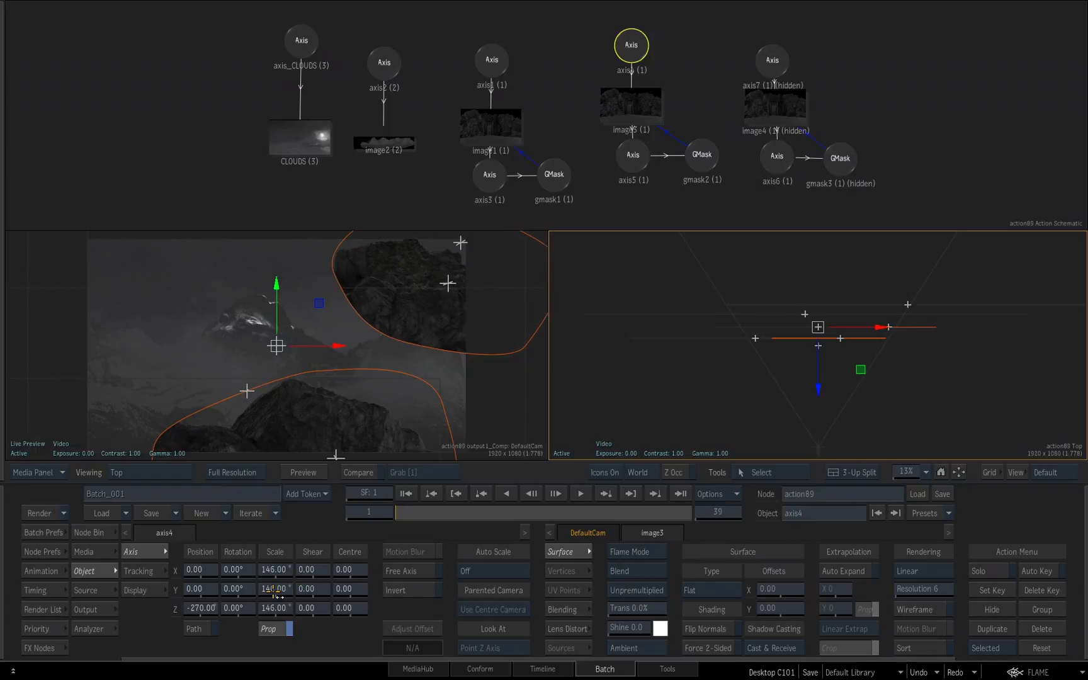
pyautogui.click(276, 591)
pyautogui.click(244, 549)
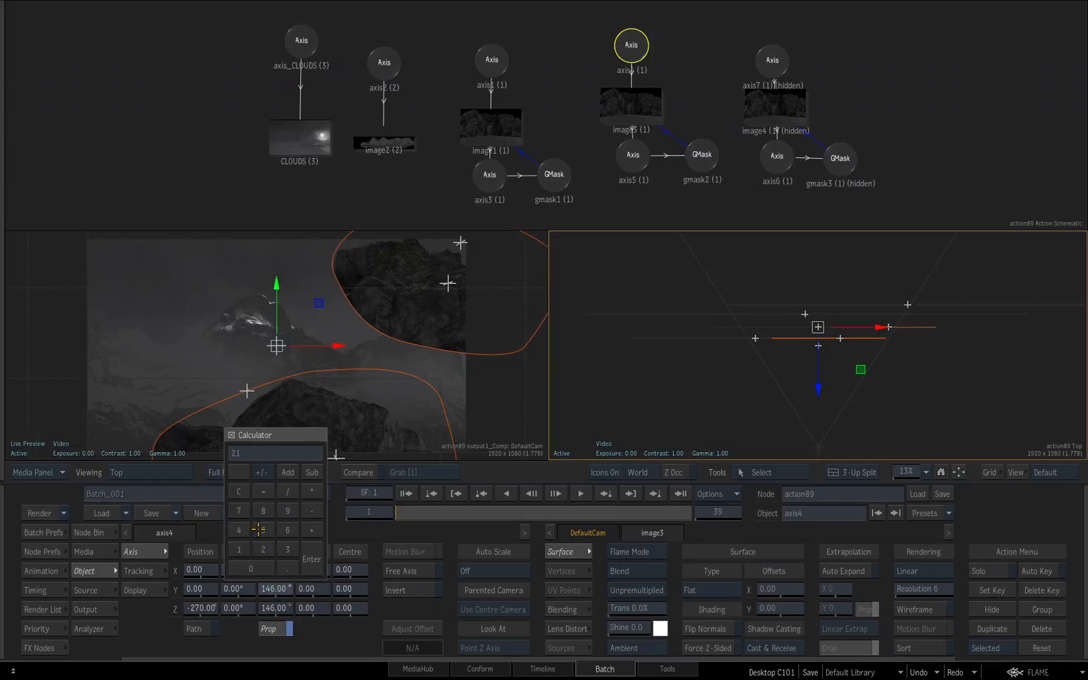
pyautogui.click(262, 529)
pyautogui.click(313, 558)
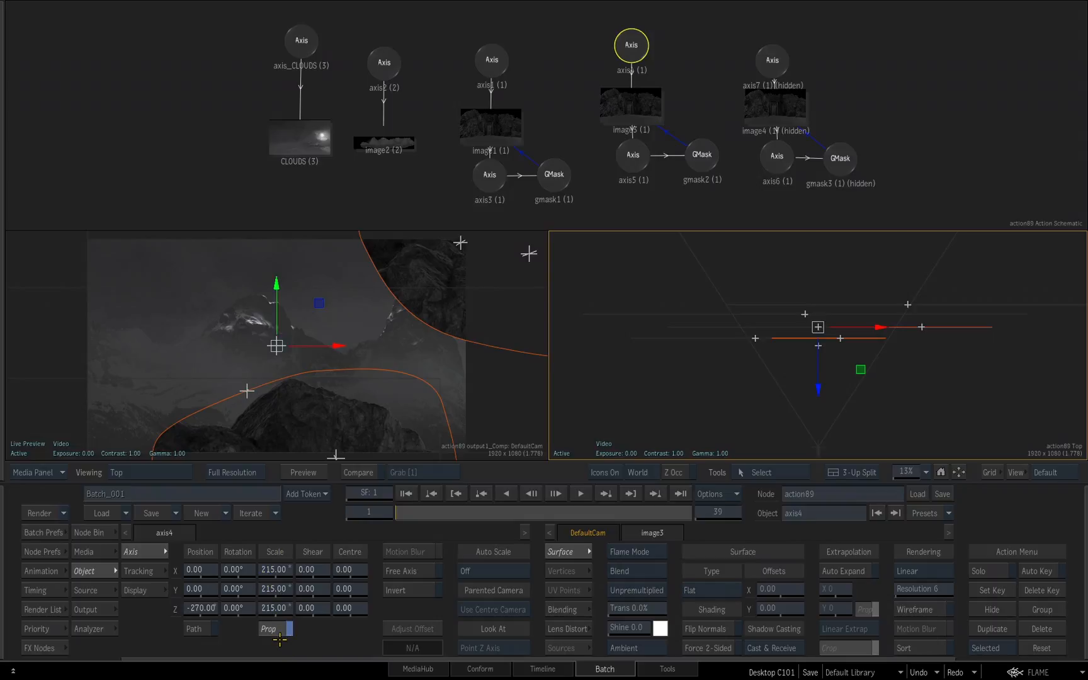
# Move axis4 to an X position of about -2005 and lower it so the rocks sit in the frame's lower-left corner.
pyautogui.moveTo(319, 339); pyautogui.dragTo(20, 342)
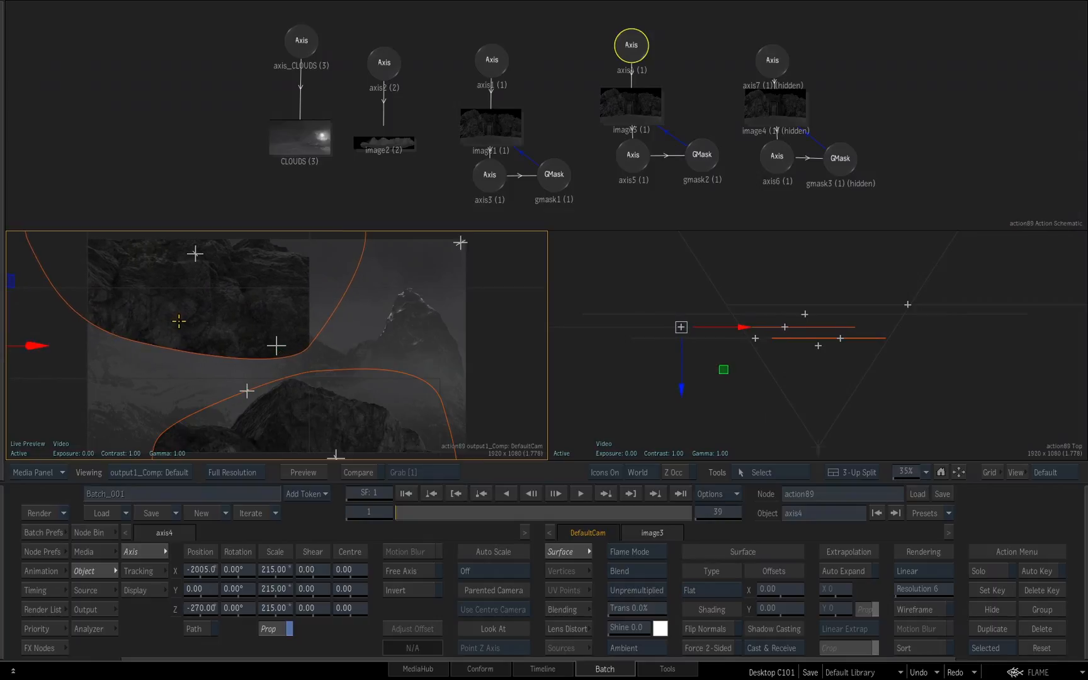
pyautogui.moveTo(178, 318); pyautogui.dragTo(100, 337)
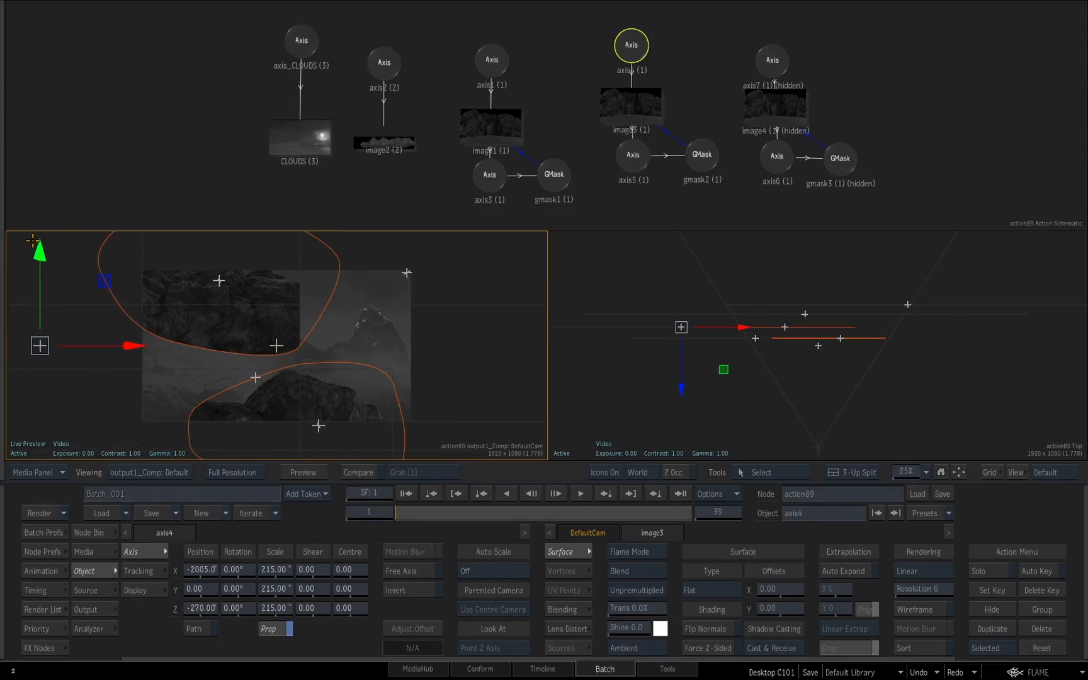
pyautogui.moveTo(38, 255); pyautogui.dragTo(37, 379)
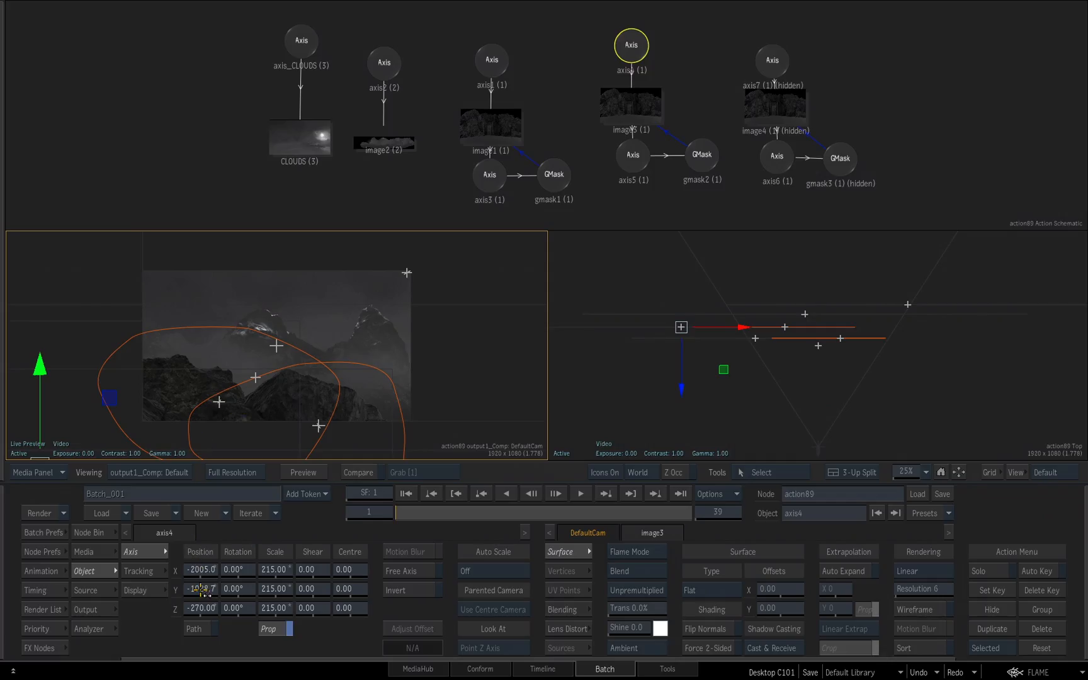
# Set axis4's Y position to about -900 and its Z rotation to -15° to tilt the left rocks.
pyautogui.moveTo(233, 589)
pyautogui.mouseDown()
pyautogui.moveTo(260, 581)
pyautogui.moveTo(237, 573)
pyautogui.moveTo(244, 622)
pyautogui.moveTo(239, 608)
pyautogui.mouseUp()
pyautogui.click(240, 608)
pyautogui.click(273, 531)
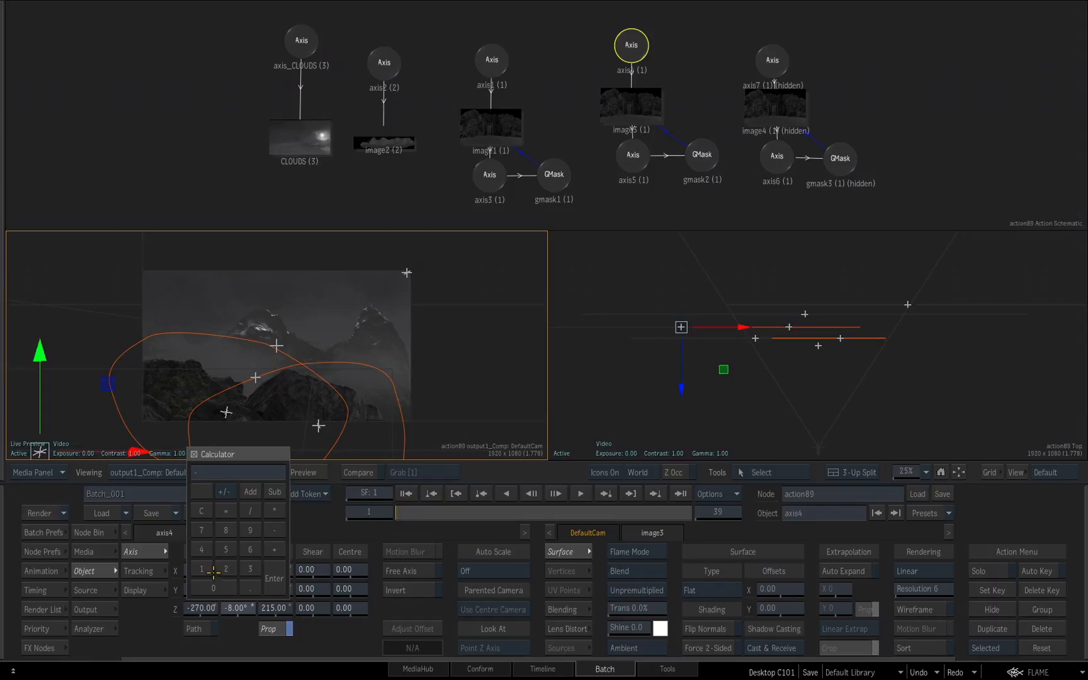
pyautogui.click(200, 570)
pyautogui.click(273, 587)
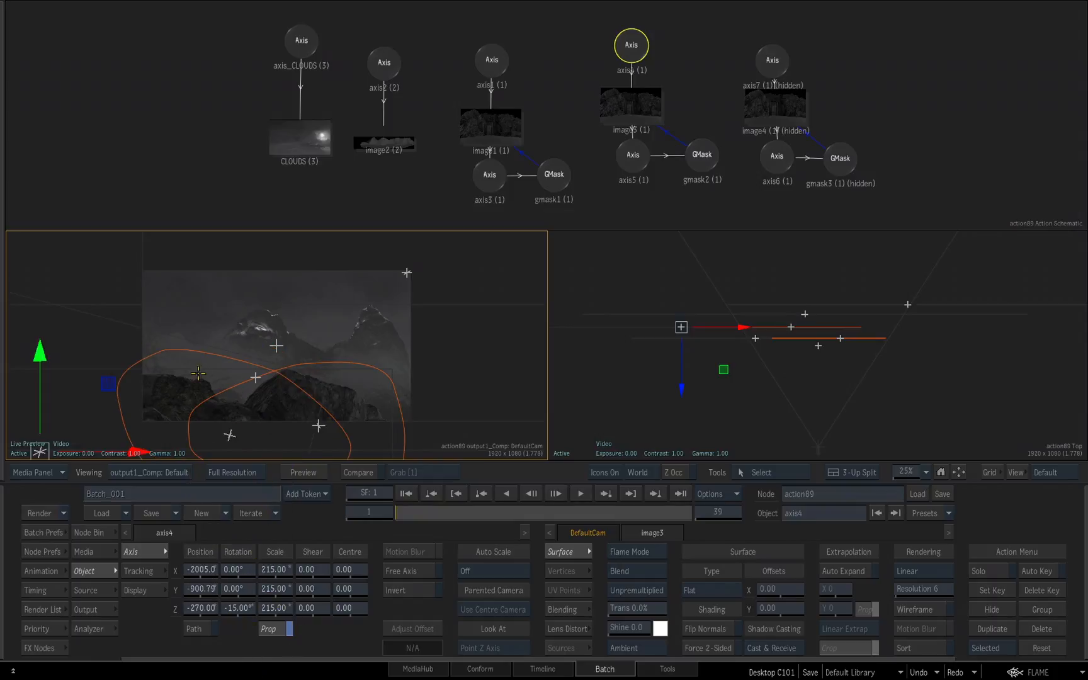
# Raise the left rocks by setting axis4's Y position to -790 and shift its X position to about -2065.
pyautogui.moveTo(200, 589)
pyautogui.mouseDown()
pyautogui.moveTo(236, 586)
pyautogui.moveTo(215, 587)
pyautogui.mouseUp()
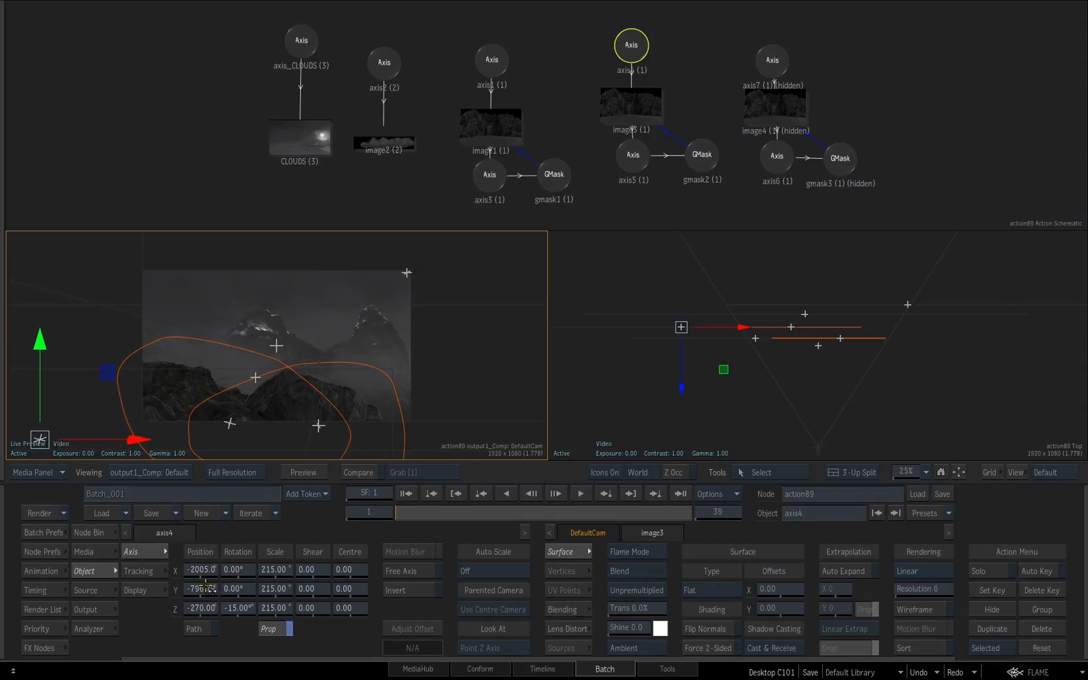
pyautogui.click(211, 588)
pyautogui.click(164, 510)
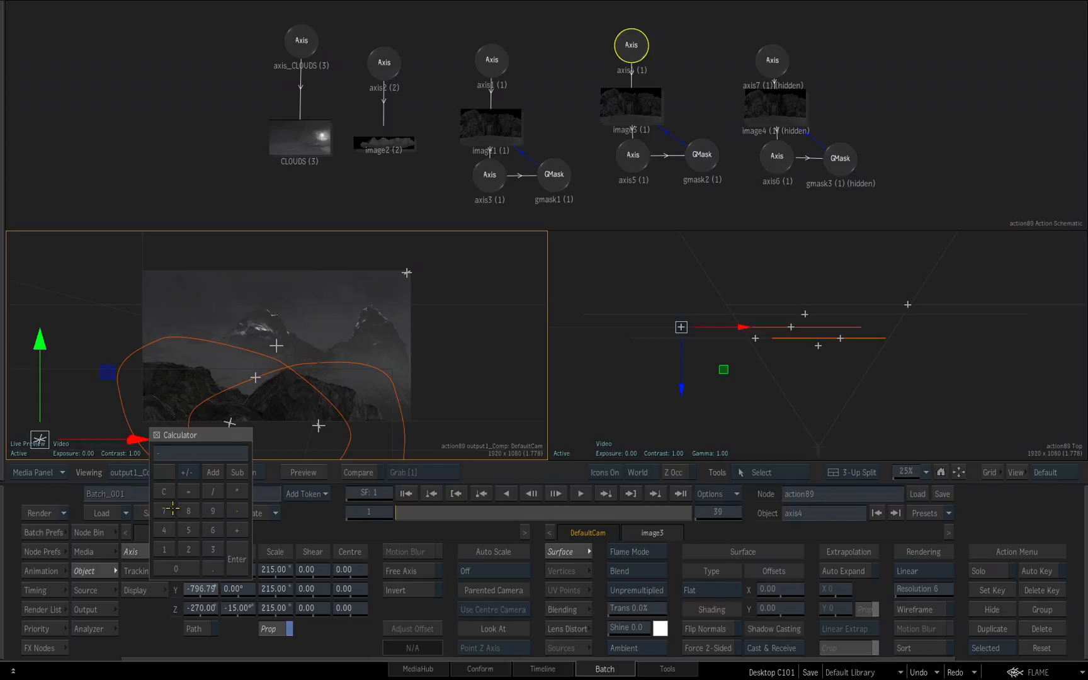
pyautogui.click(213, 511)
pyautogui.click(176, 569)
pyautogui.click(236, 559)
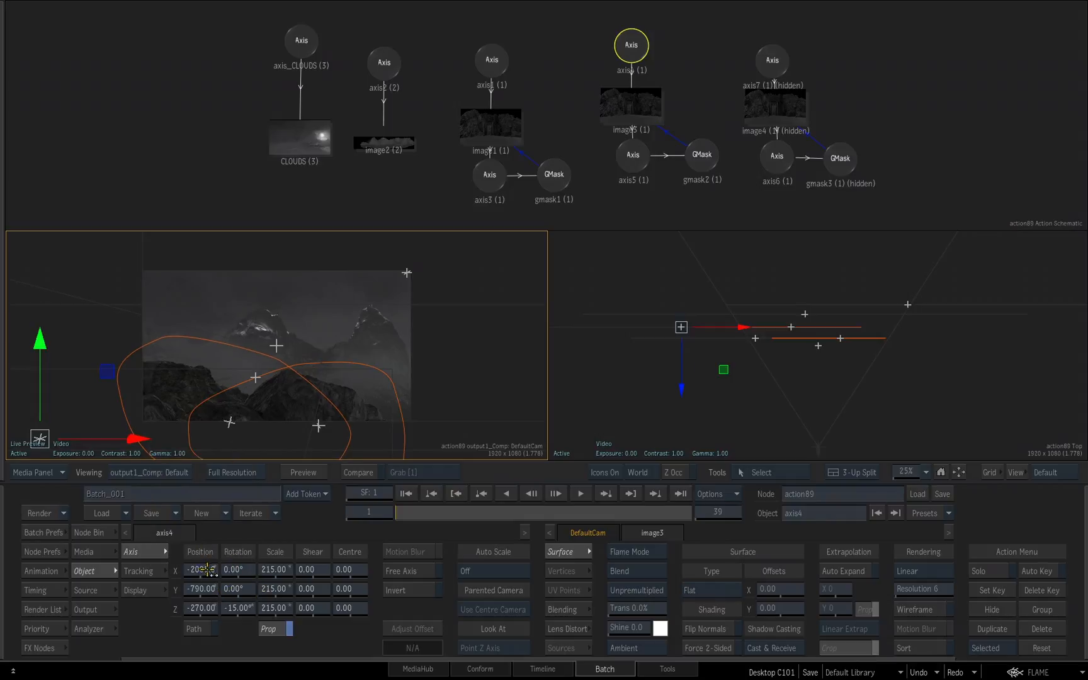
pyautogui.moveTo(205, 569)
pyautogui.mouseDown()
pyautogui.moveTo(168, 571)
pyautogui.moveTo(184, 571)
pyautogui.mouseUp()
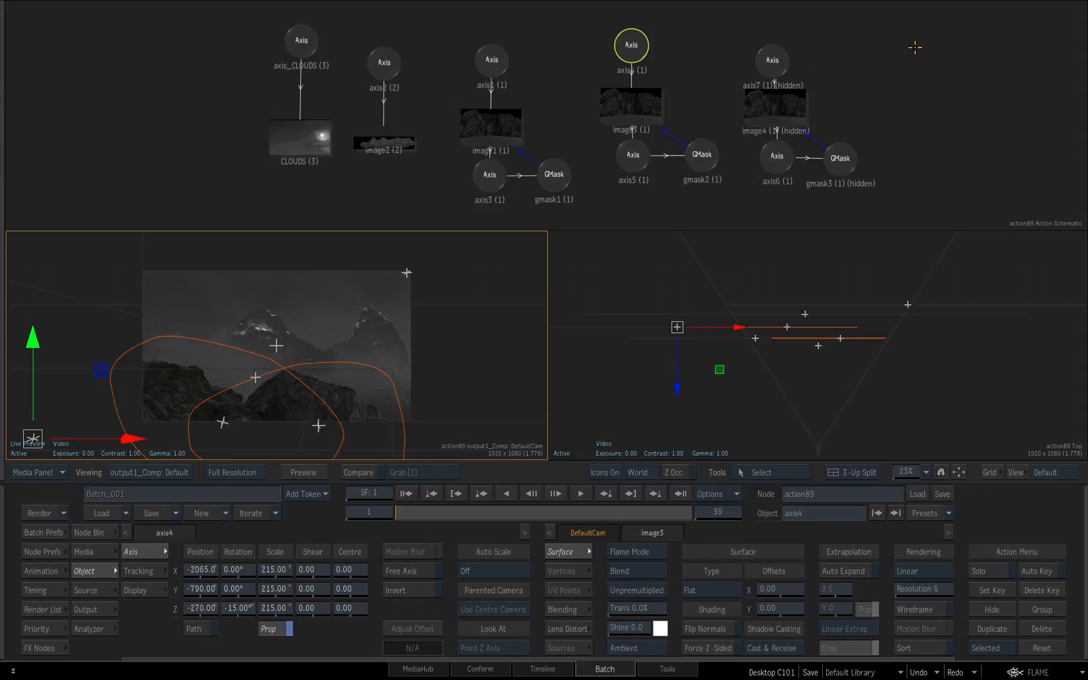
# Toggle the visibility of the whole axis7, image4, axis6 and gmask3 branch to bring back the third rock layer.
pyautogui.moveTo(742, 17); pyautogui.dragTo(776, 75)
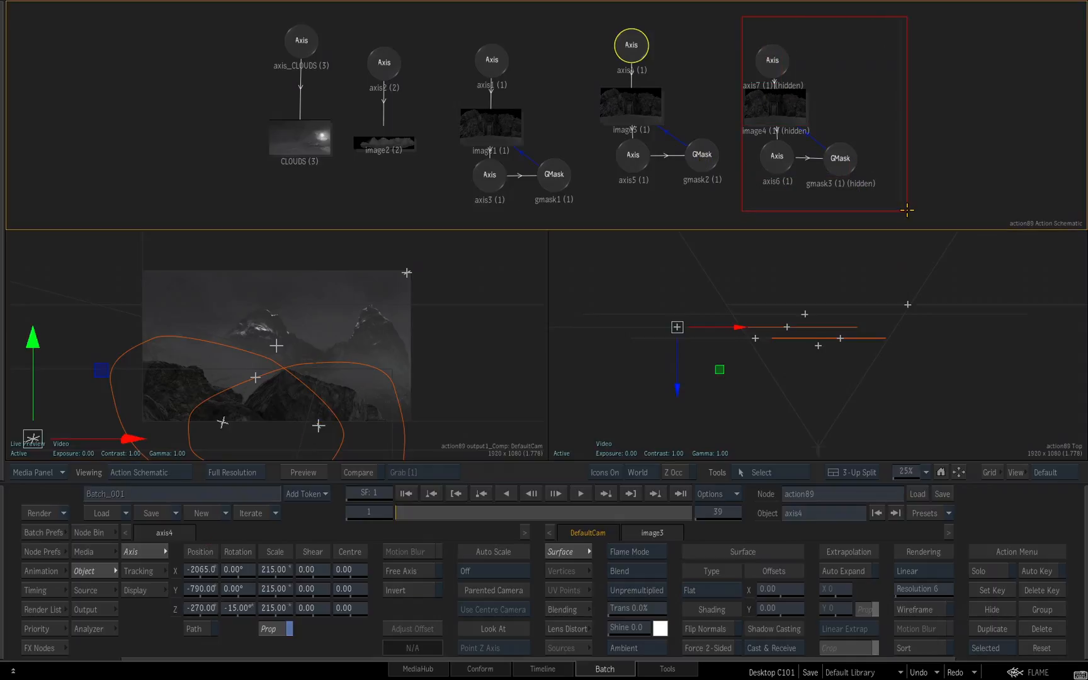
pyautogui.moveTo(907, 210); pyautogui.dragTo(907, 210)
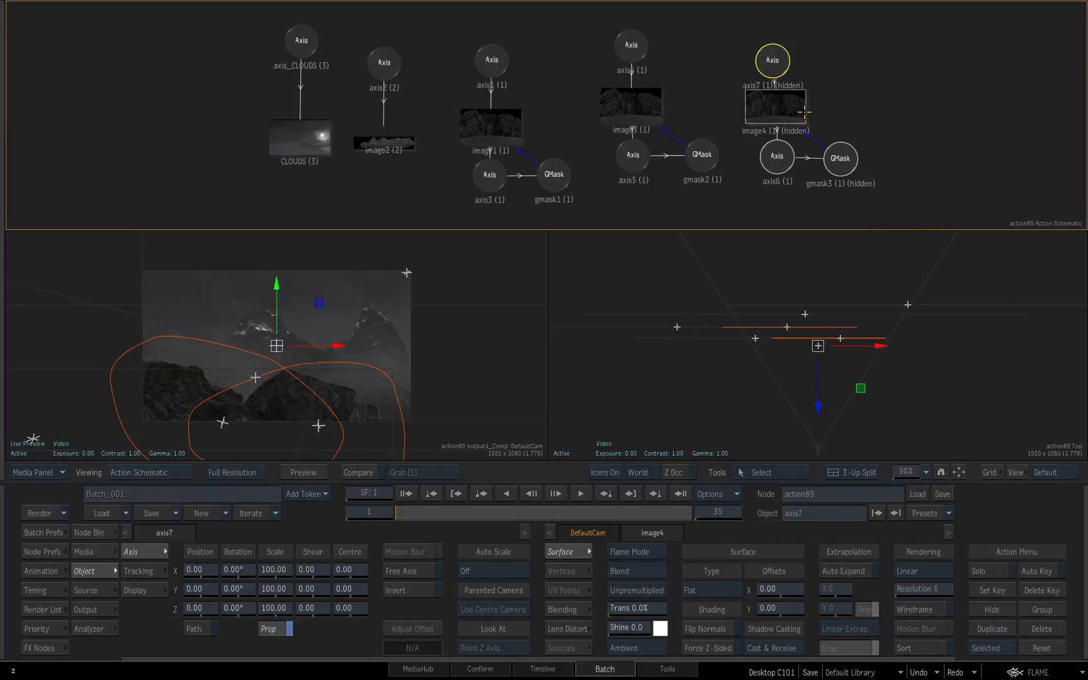
pyautogui.hotkey('shift', 'h')
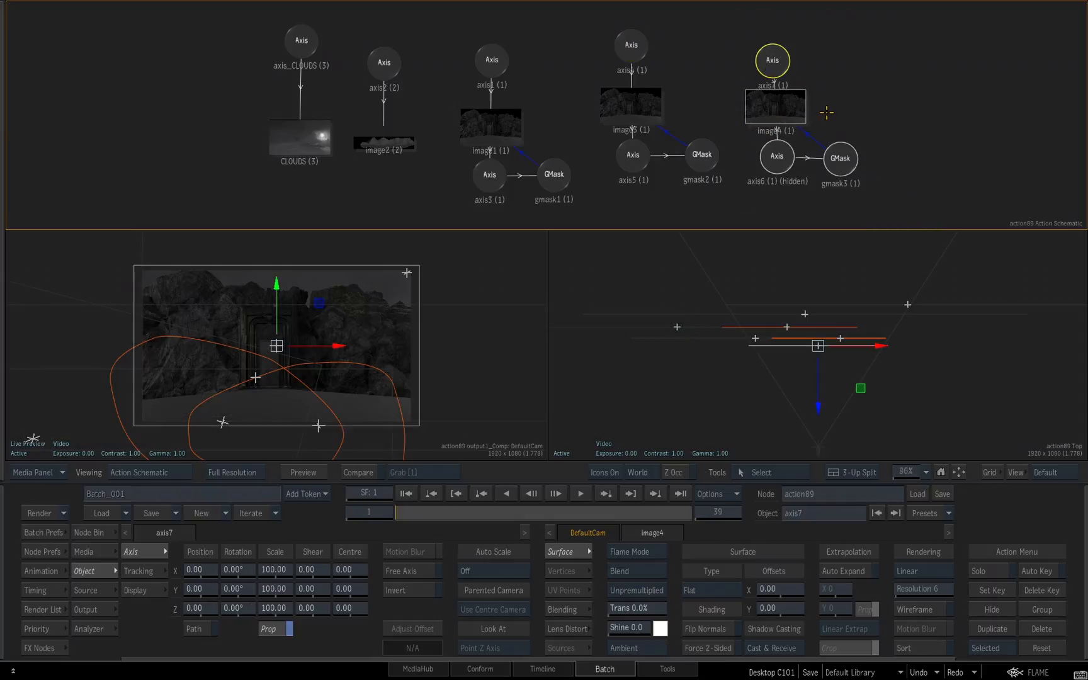
# Draw a closed gmask3 shape around the upper-right rocks of image4 and invert the mask to isolate them.
pyautogui.click(840, 158)
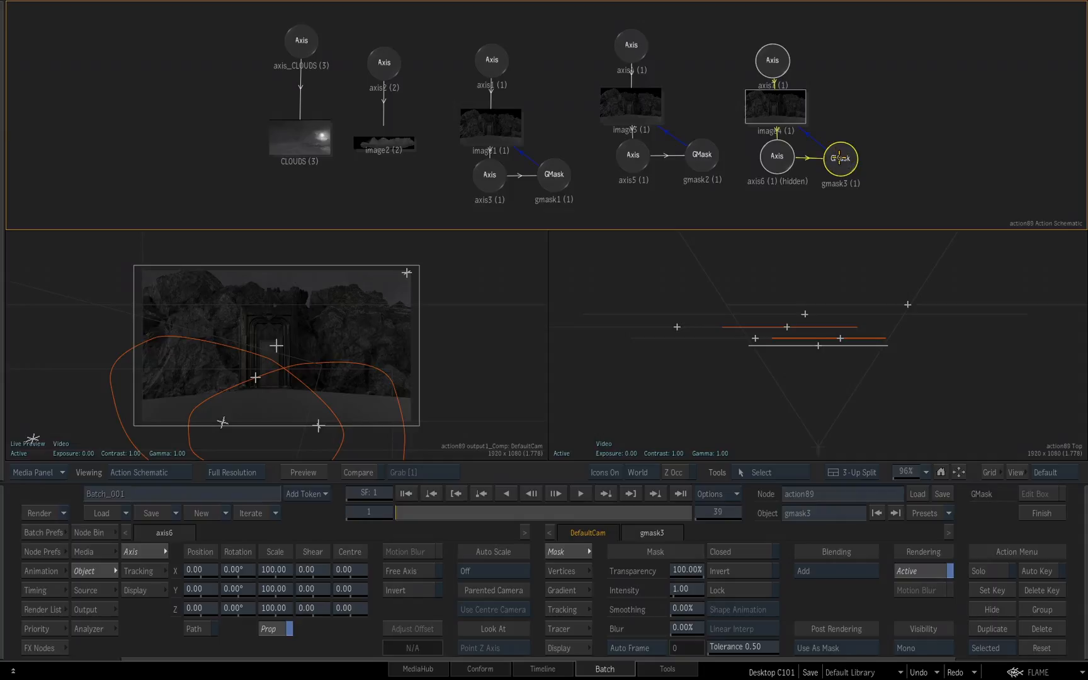
pyautogui.press('d')
pyautogui.click(361, 270)
pyautogui.click(353, 289)
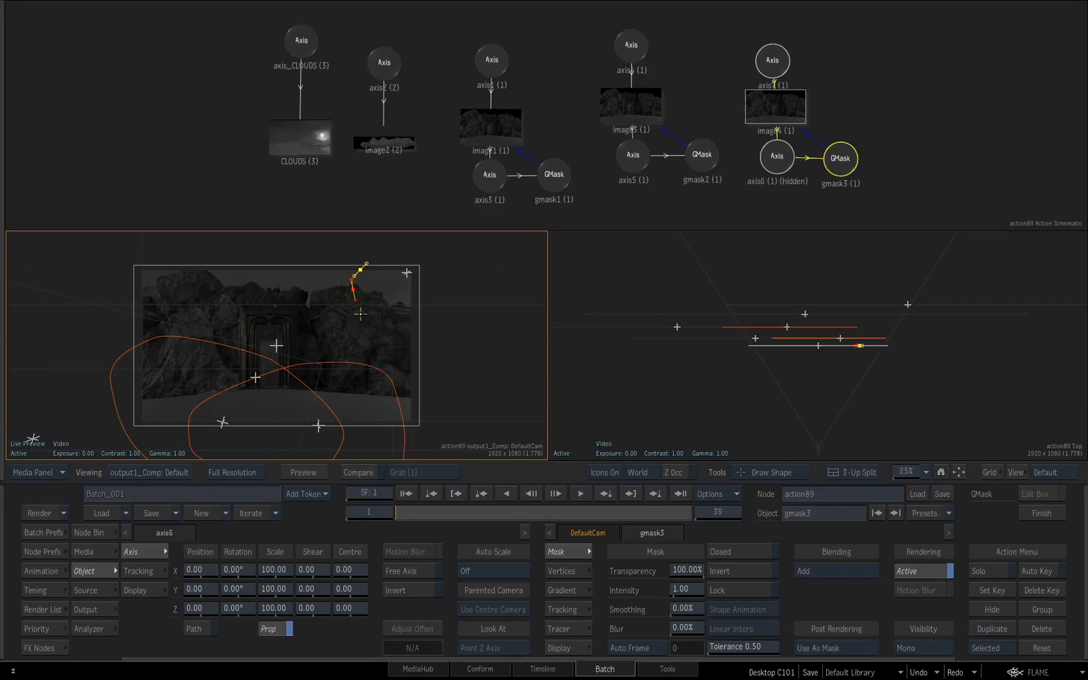
pyautogui.click(364, 325)
pyautogui.click(404, 336)
pyautogui.click(430, 309)
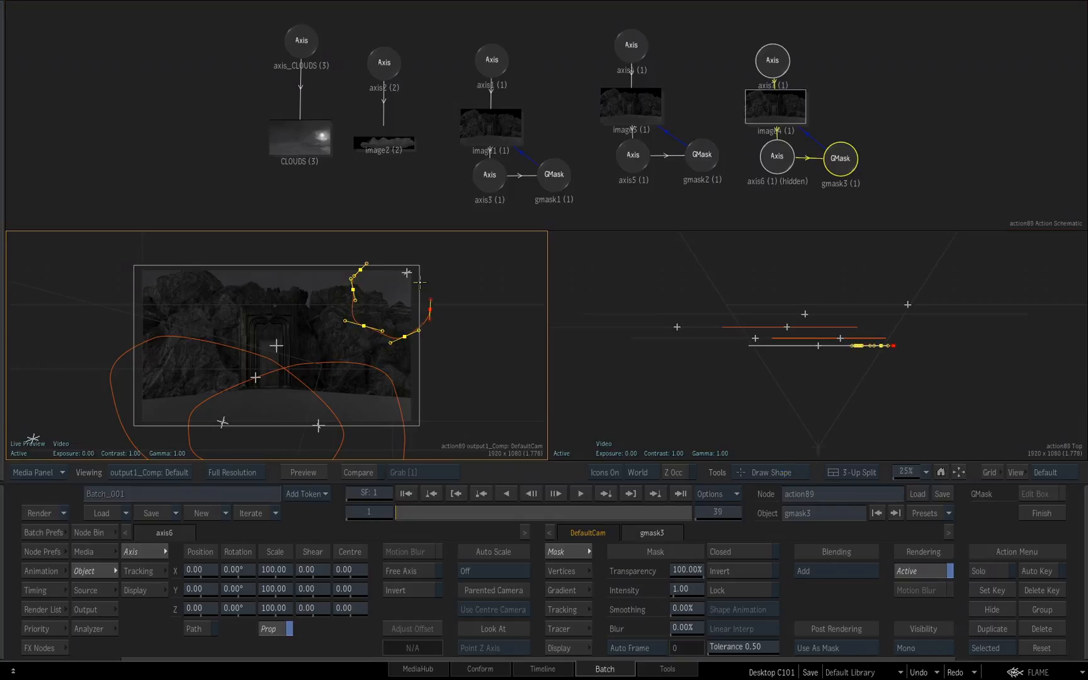
pyautogui.click(360, 268)
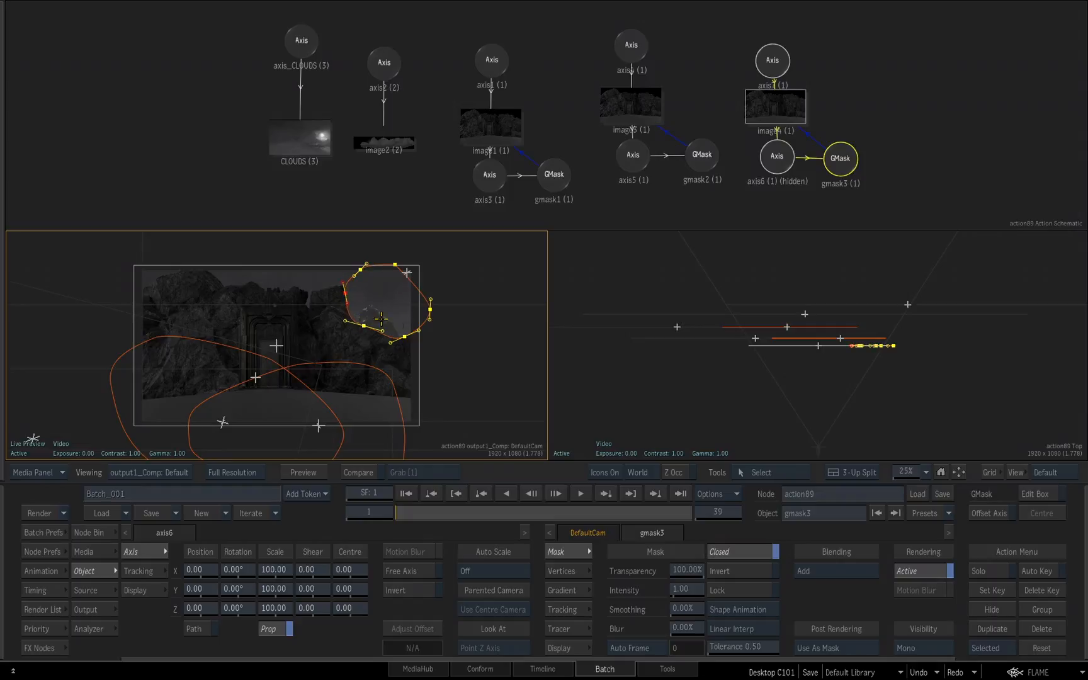
pyautogui.click(725, 570)
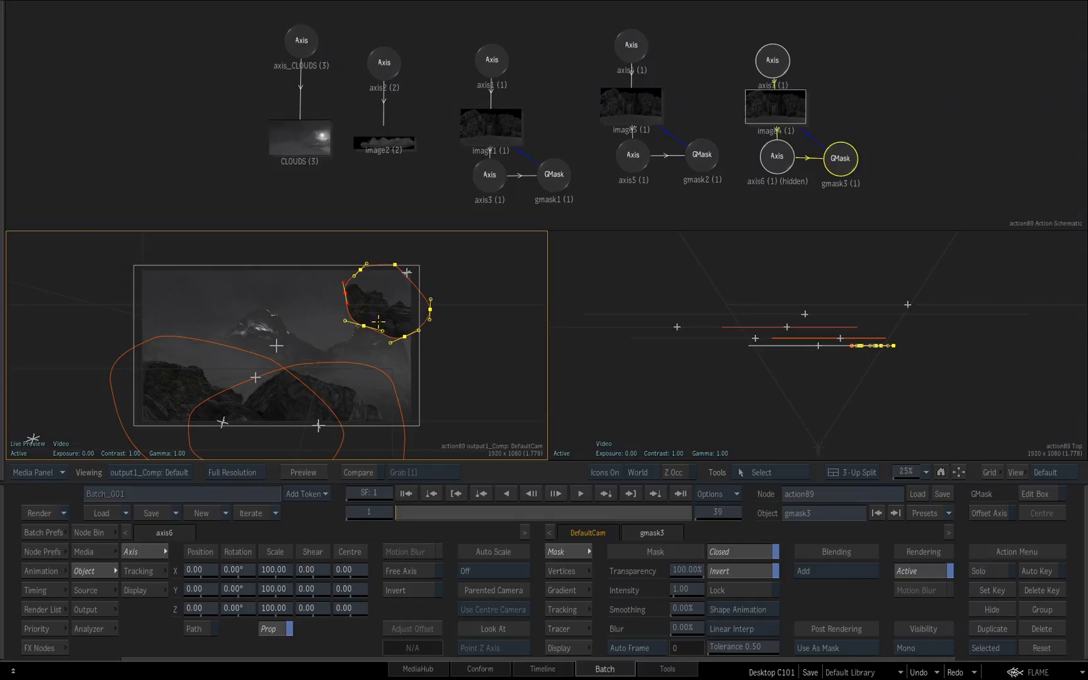
# Enlarge the newly isolated rocks by setting axis7's proportional scale to 205.
pyautogui.moveTo(773, 58); pyautogui.dragTo(779, 61)
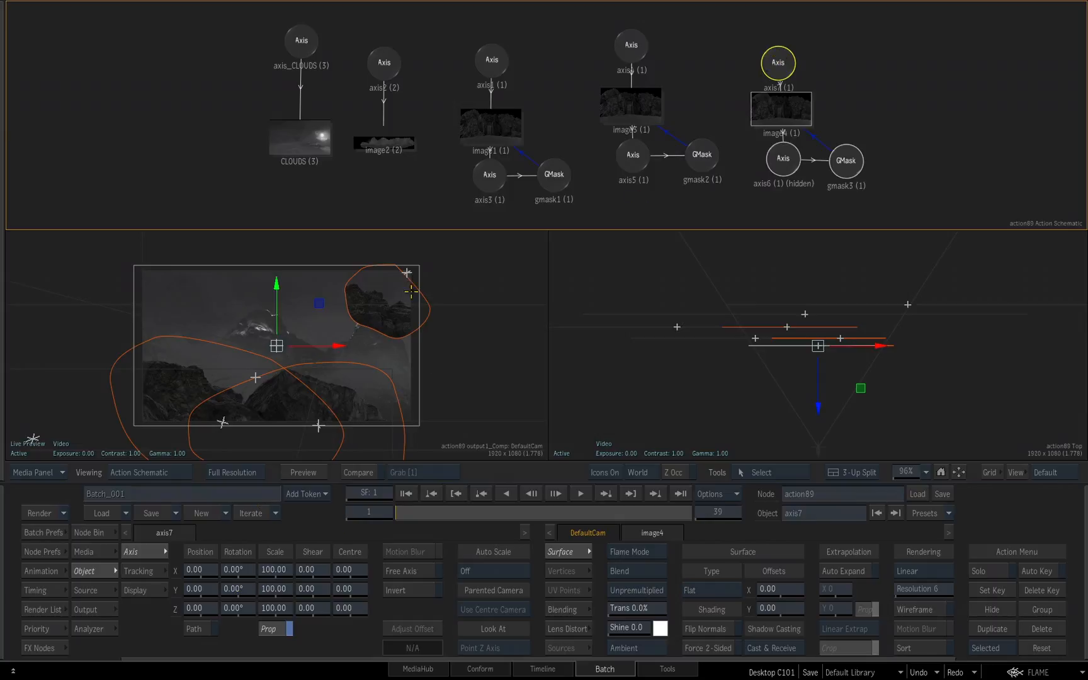
pyautogui.click(272, 570)
pyautogui.write('2')
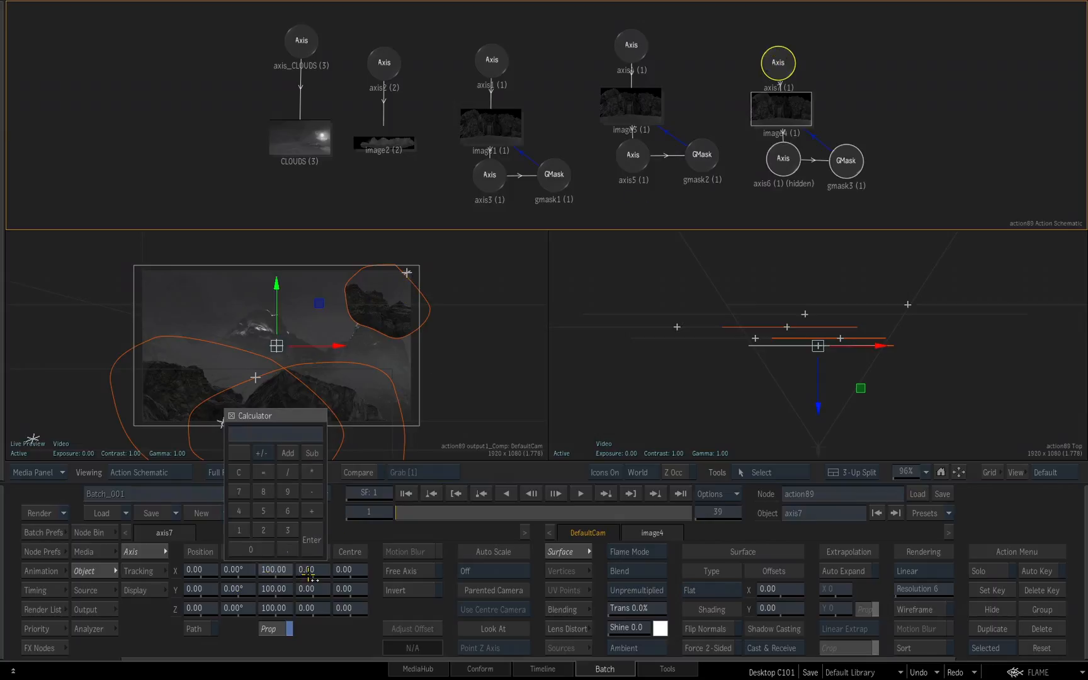
pyautogui.click(250, 549)
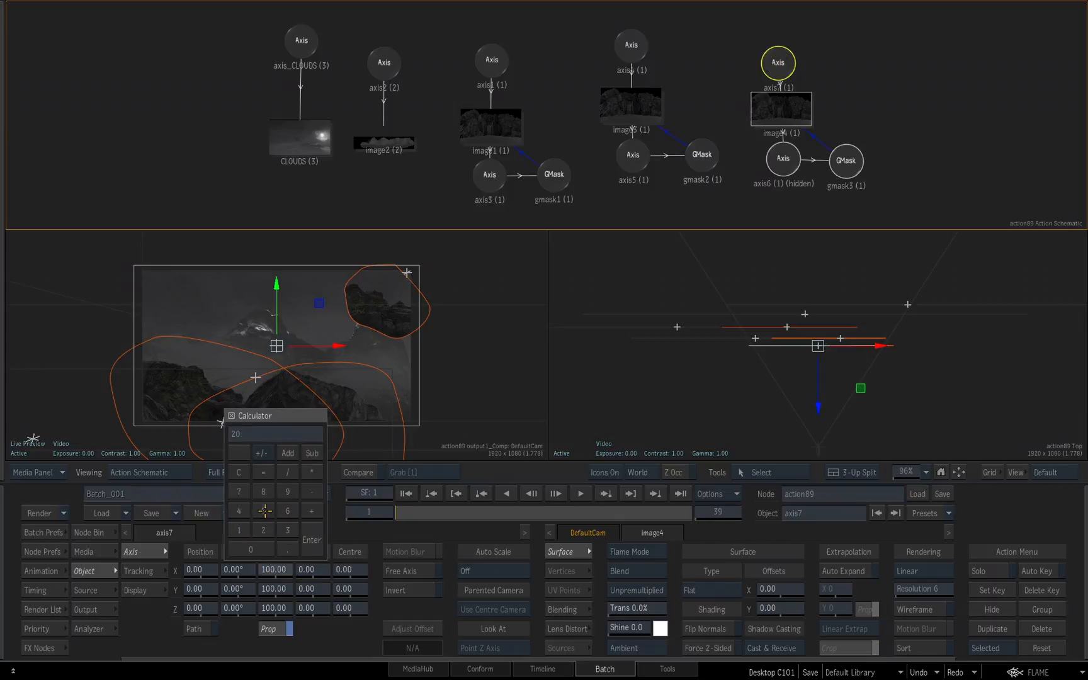
pyautogui.click(313, 538)
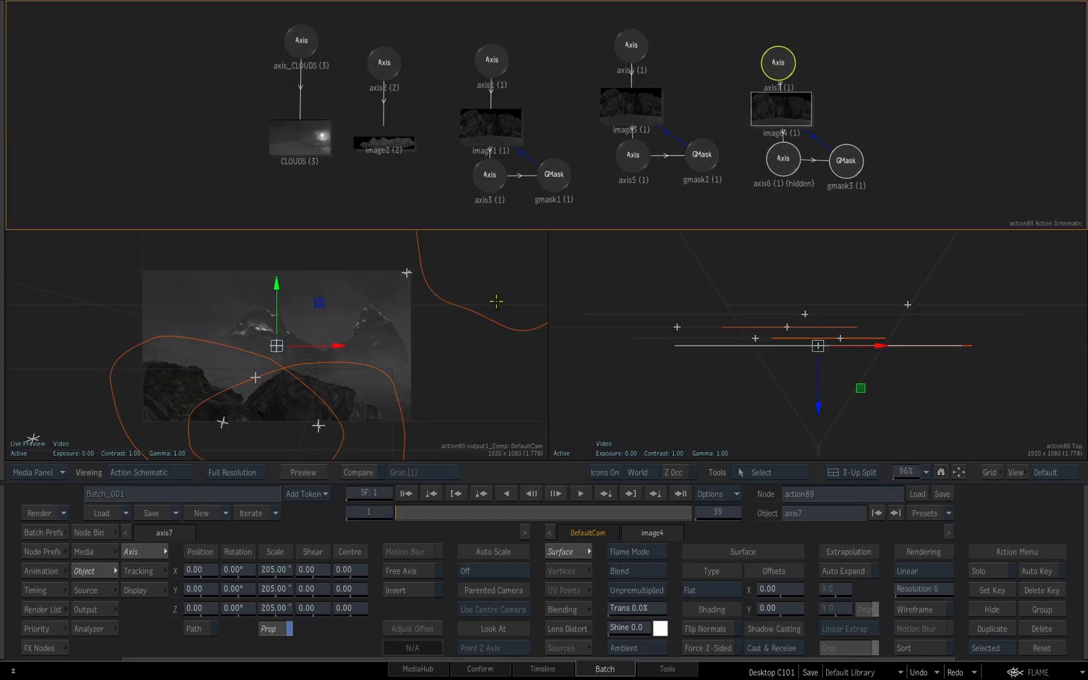
# Move axis7 to X position -1450 and Y position -890 so the third rocks sit in the lower middle of the frame.
pyautogui.moveTo(335, 346); pyautogui.dragTo(142, 347)
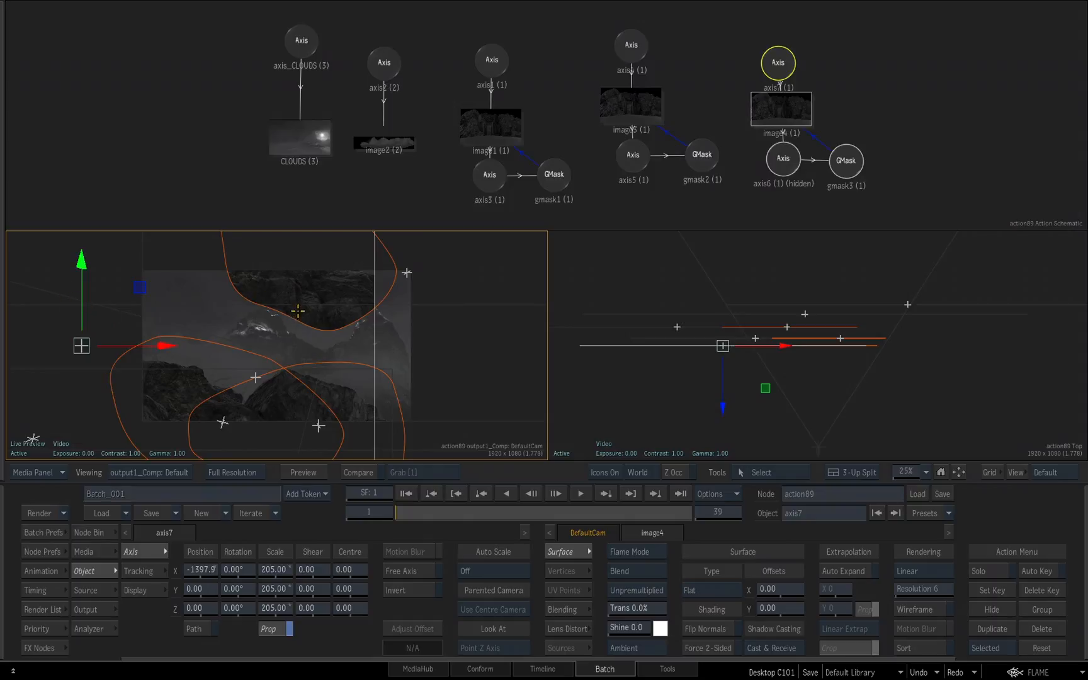
pyautogui.moveTo(163, 346)
pyautogui.mouseDown()
pyautogui.moveTo(138, 345)
pyautogui.moveTo(161, 346)
pyautogui.mouseUp()
pyautogui.moveTo(74, 258); pyautogui.dragTo(60, 387)
pyautogui.click(208, 592)
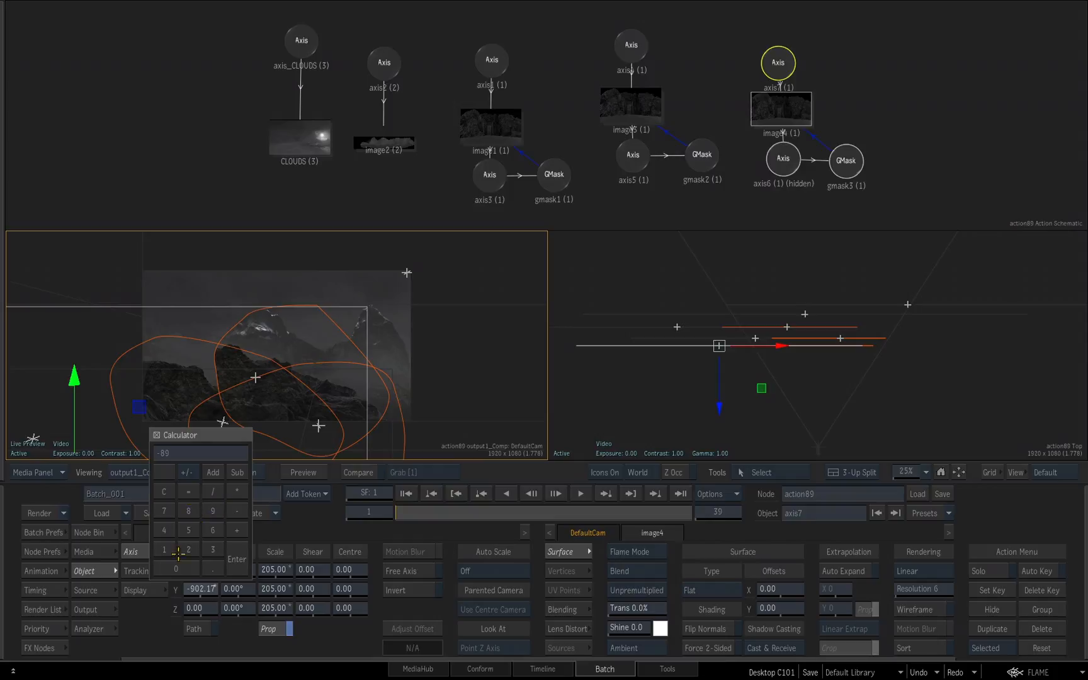
pyautogui.click(236, 560)
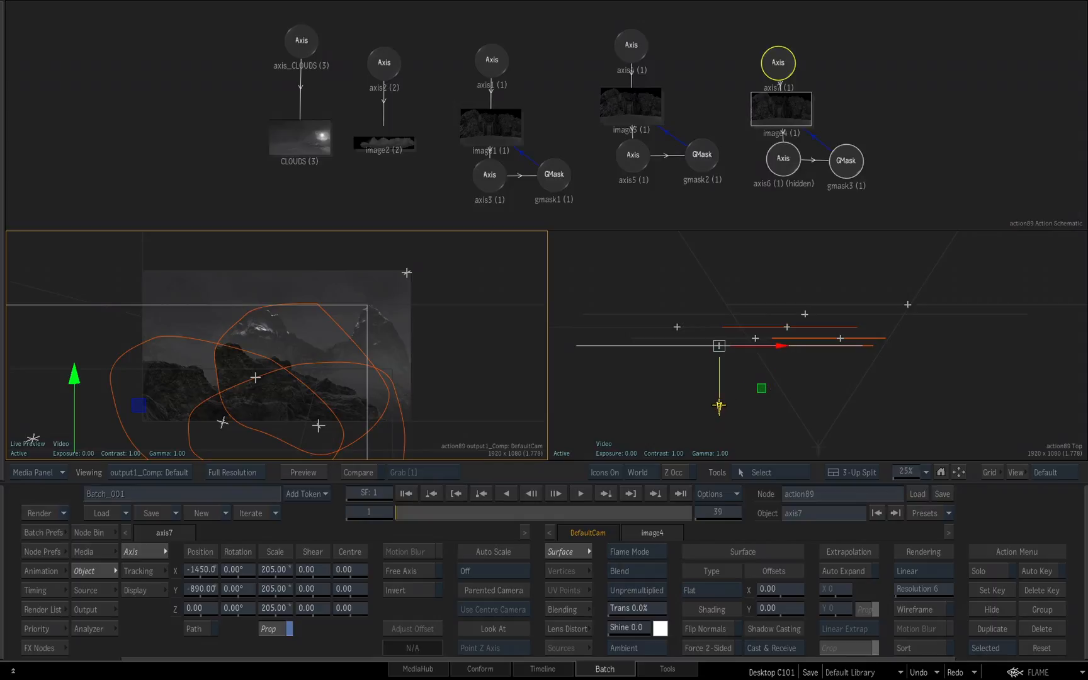
# Push the third rocks back in depth by setting axis7's Z position to -415.
pyautogui.moveTo(719, 407); pyautogui.dragTo(718, 377)
pyautogui.moveTo(718, 376); pyautogui.dragTo(718, 385)
pyautogui.click(201, 608)
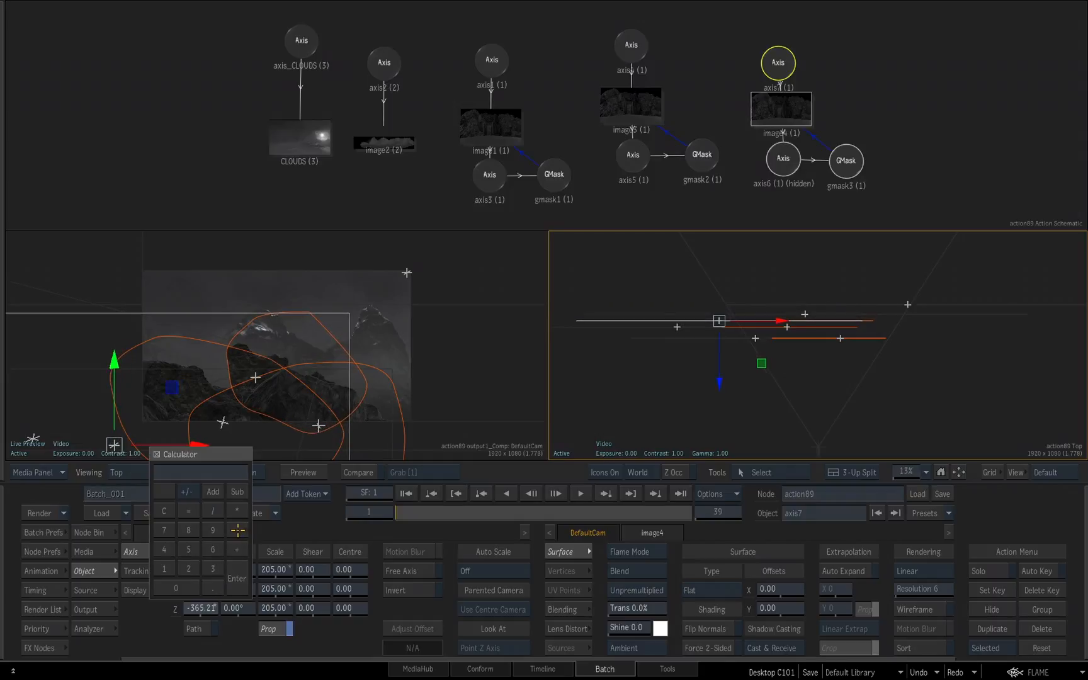
pyautogui.click(197, 548)
pyautogui.click(235, 578)
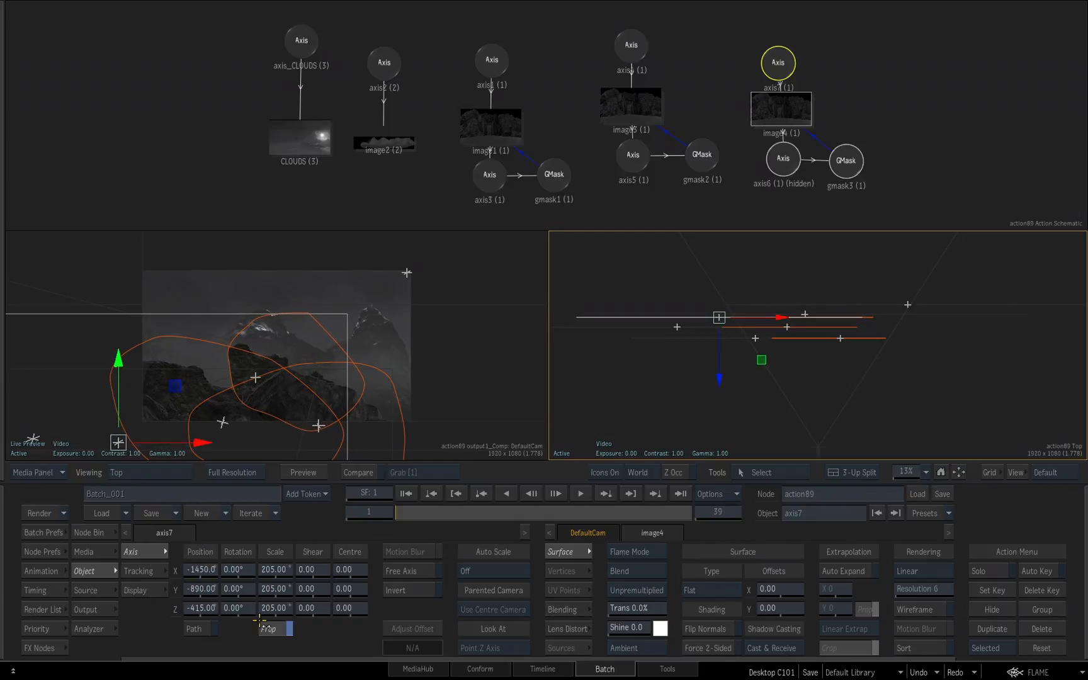
# Reshape gmask3 by moving its left and lower points outward and nudging its right point to reveal more rock.
pyautogui.click(846, 159)
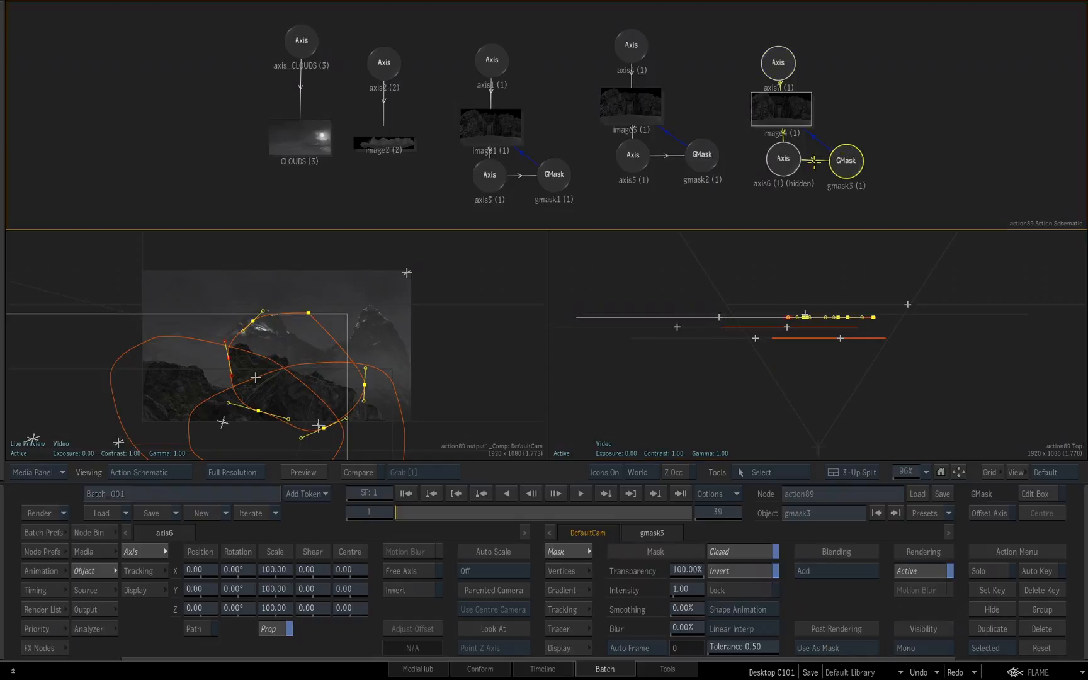
pyautogui.moveTo(230, 357); pyautogui.dragTo(193, 383)
pyautogui.moveTo(258, 411); pyautogui.dragTo(241, 417)
pyautogui.moveTo(252, 321); pyautogui.dragTo(229, 334)
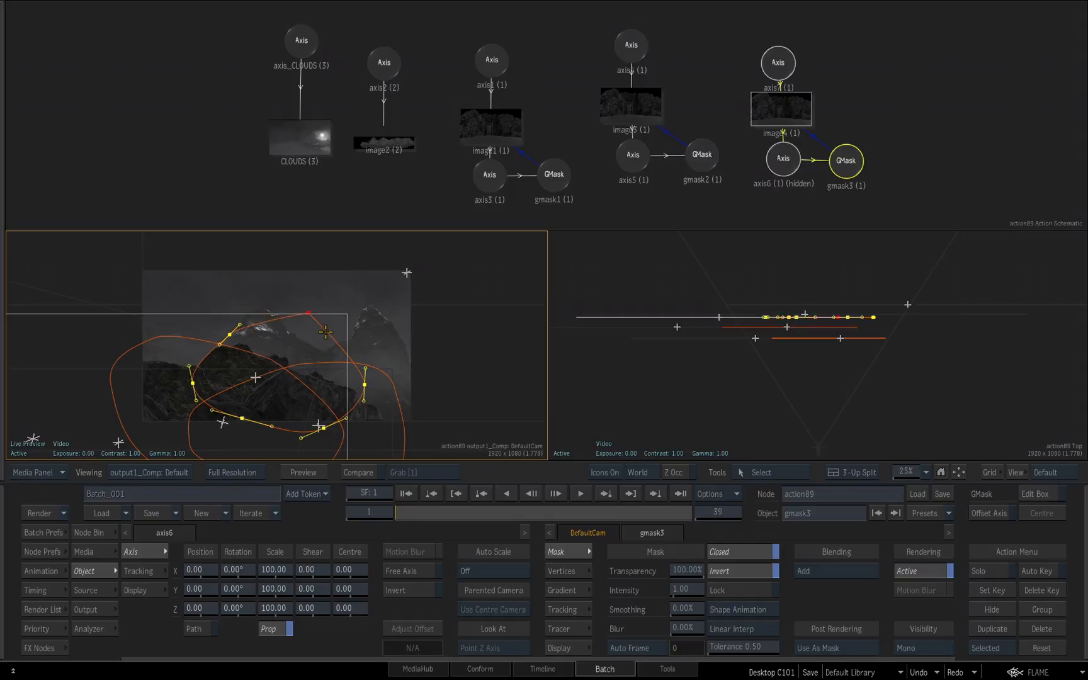
pyautogui.moveTo(365, 384); pyautogui.dragTo(361, 386)
pyautogui.moveTo(244, 416); pyautogui.dragTo(241, 428)
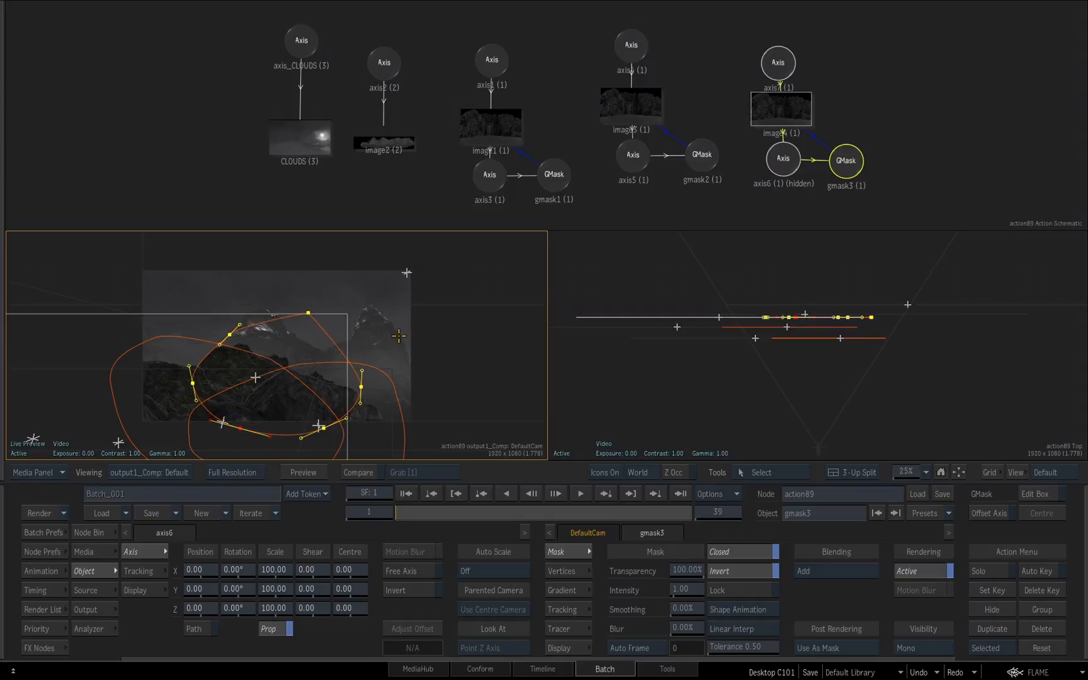
# Set the viewport icon display to show icons only for the selected objects.
pyautogui.moveTo(306, 407); pyautogui.dragTo(351, 352)
pyautogui.moveTo(456, 334); pyautogui.dragTo(457, 288)
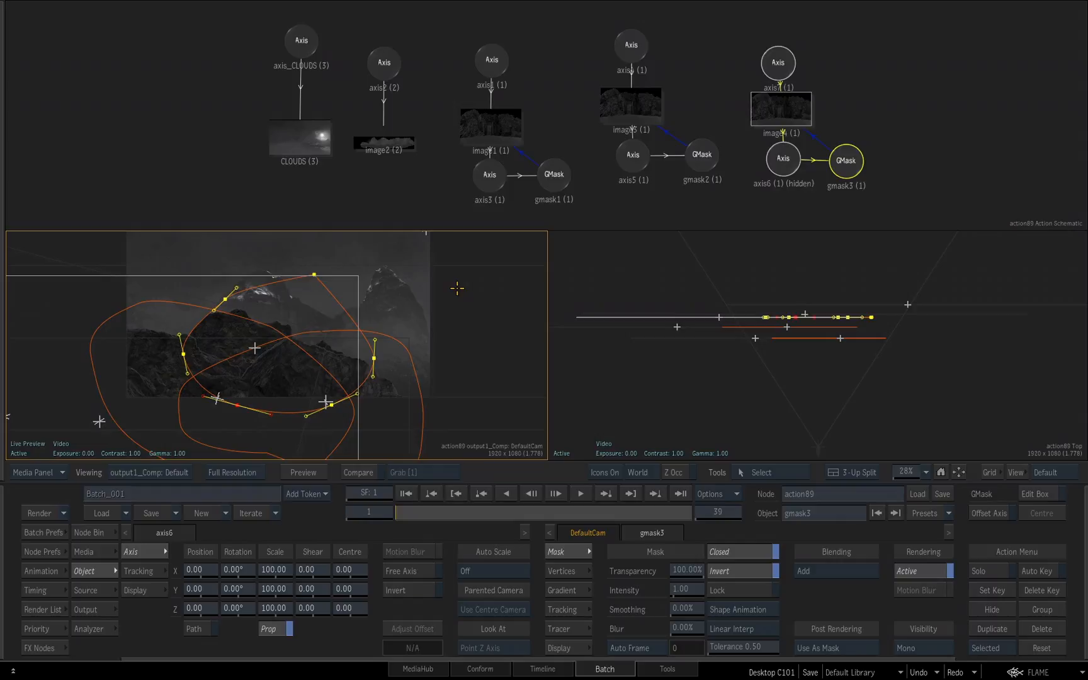
pyautogui.click(611, 471)
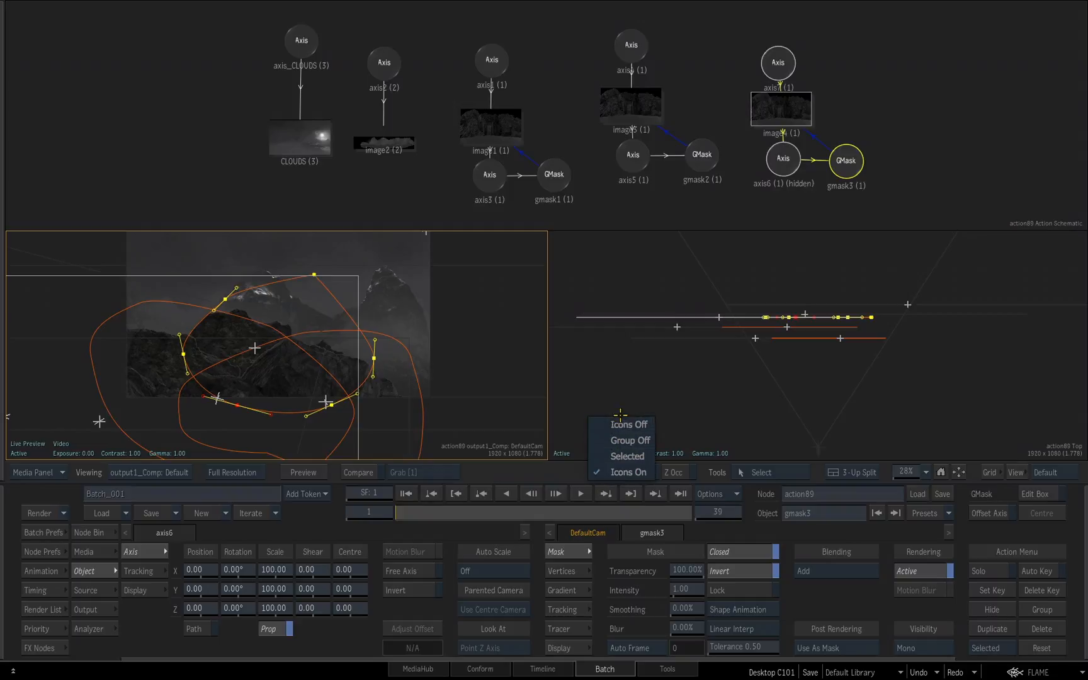
pyautogui.click(610, 472)
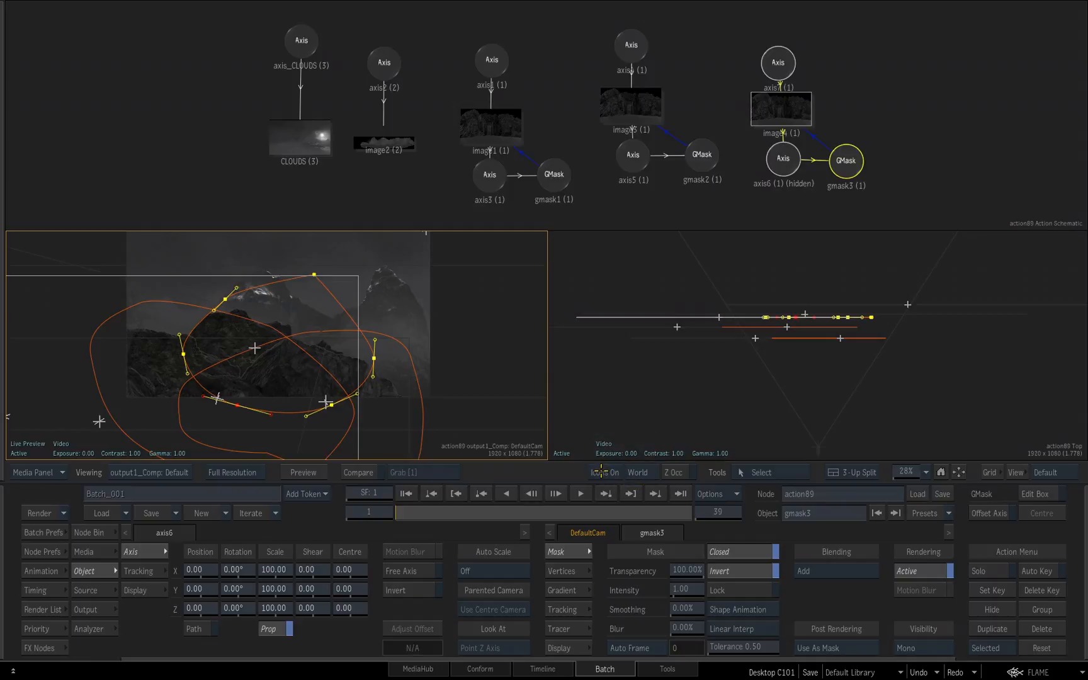
pyautogui.press('i')
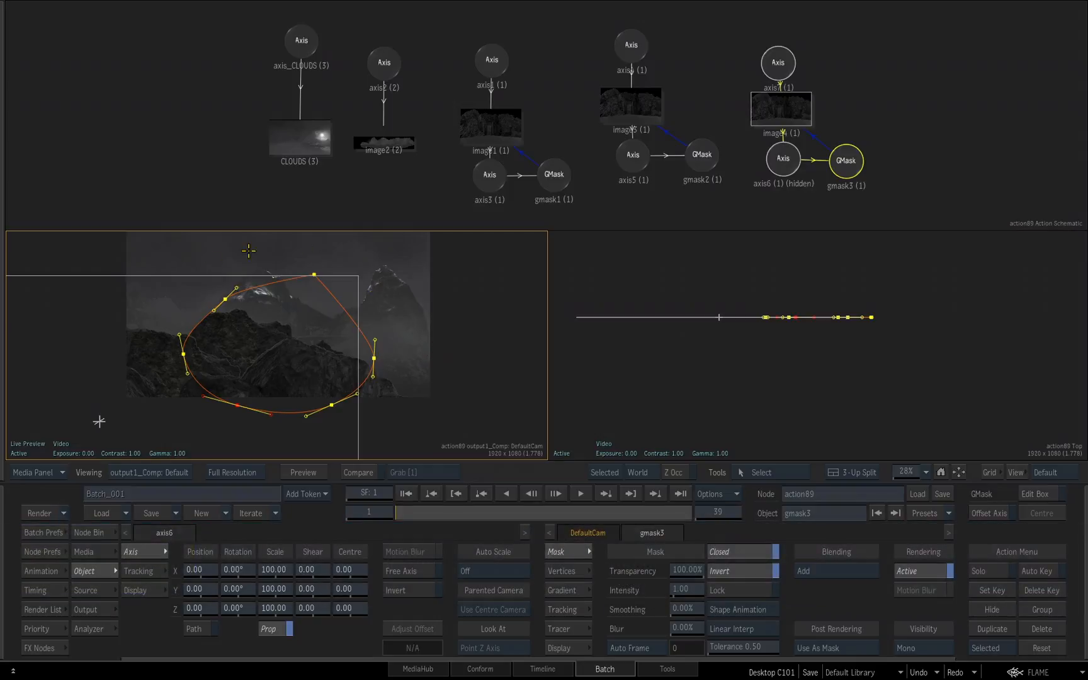
# Select gmask2, axis1, image1 and gmask3 in turn to examine each object's own icons in the viewports.
pyautogui.click(708, 151)
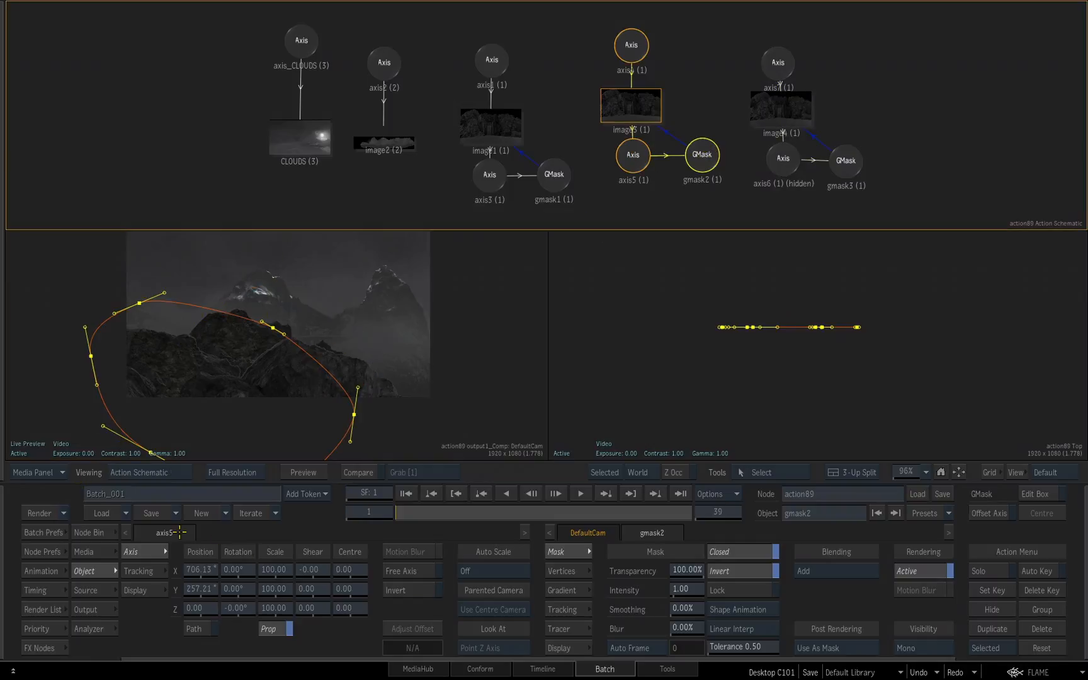
pyautogui.click(498, 59)
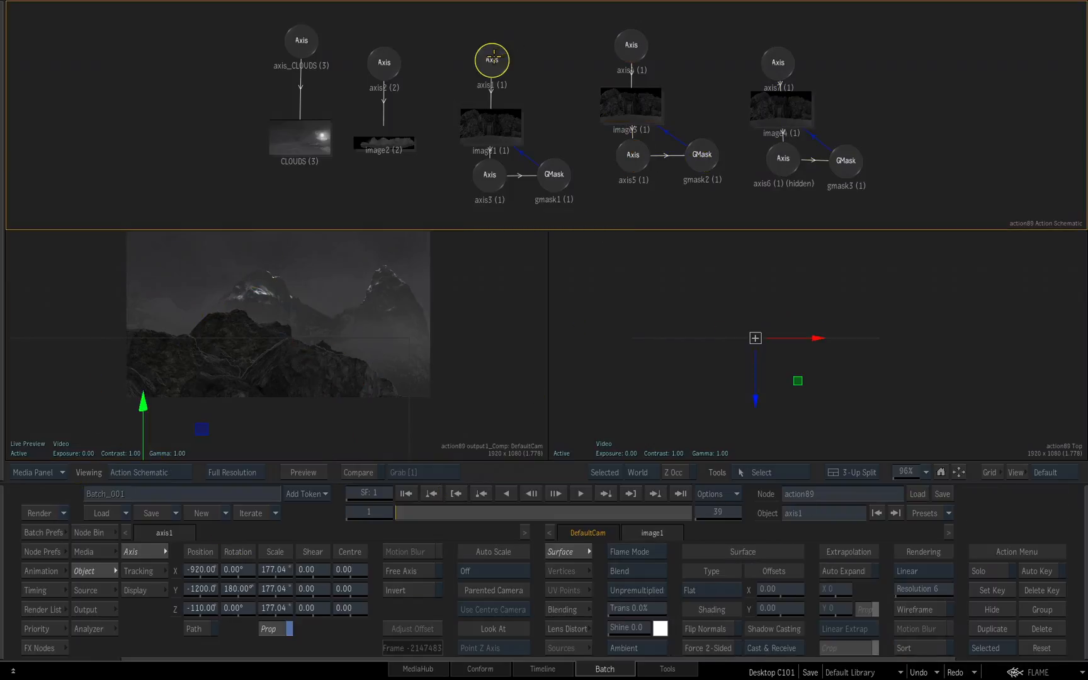
pyautogui.click(502, 131)
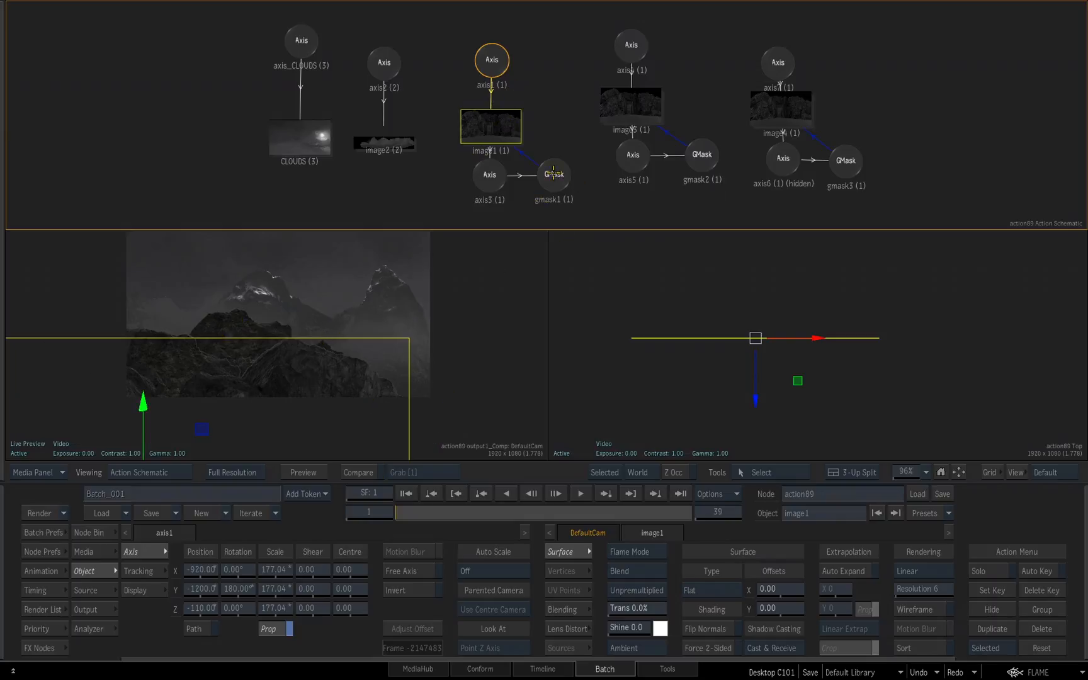
pyautogui.click(846, 161)
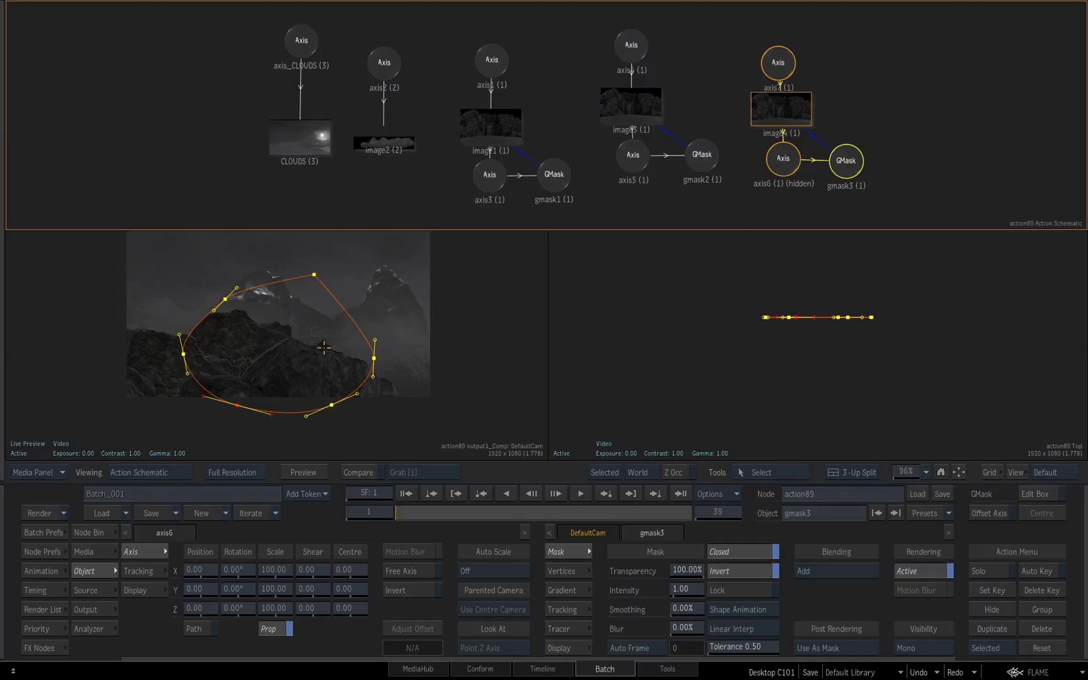
# Turn all viewport icons off and on again, returning to icons for selected objects only.
pyautogui.hotkey('ctrl', 'i')
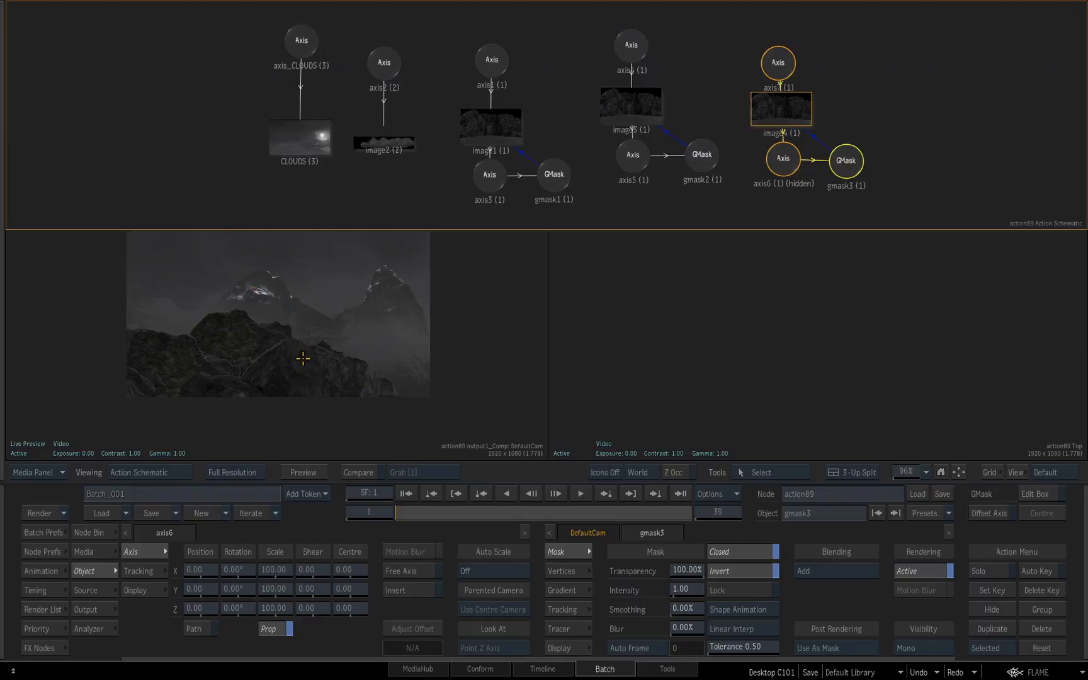
pyautogui.click(606, 472)
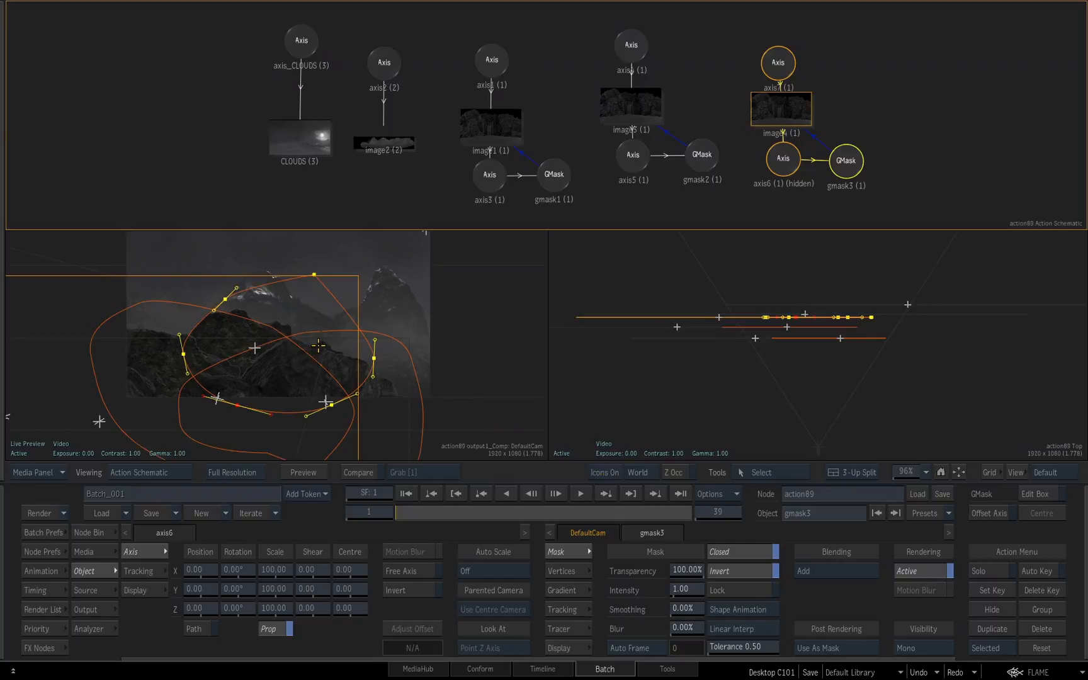
pyautogui.hotkey('shift', 'i')
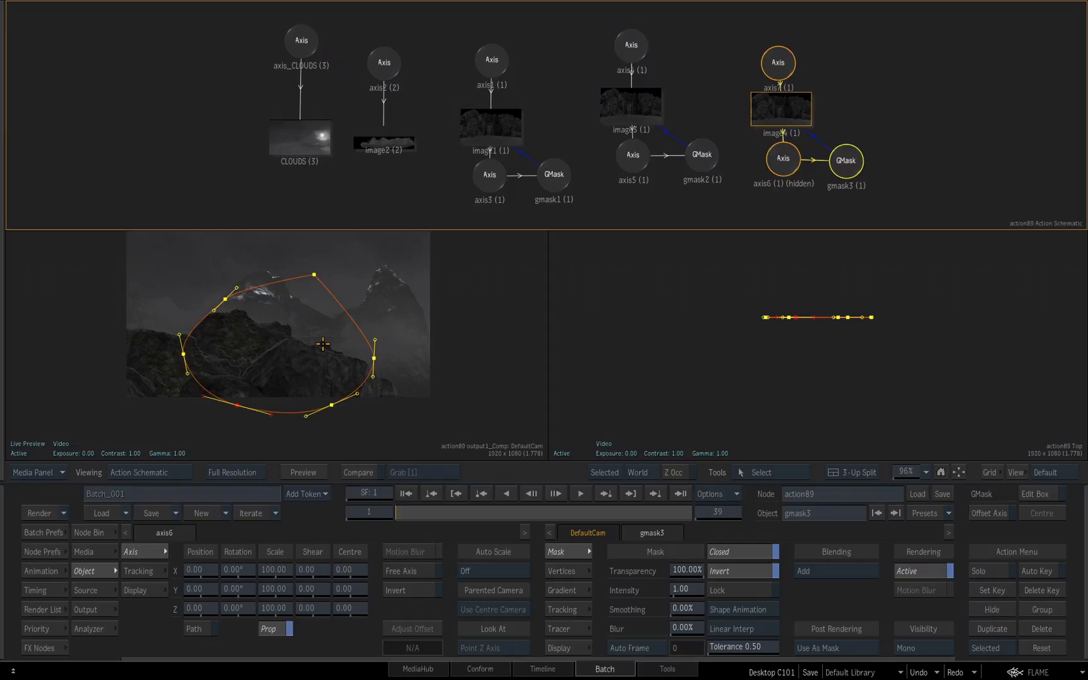
# Cycle the viewport icon display through off to on, showing the icons of every object.
pyautogui.hotkey('shift', 'i')
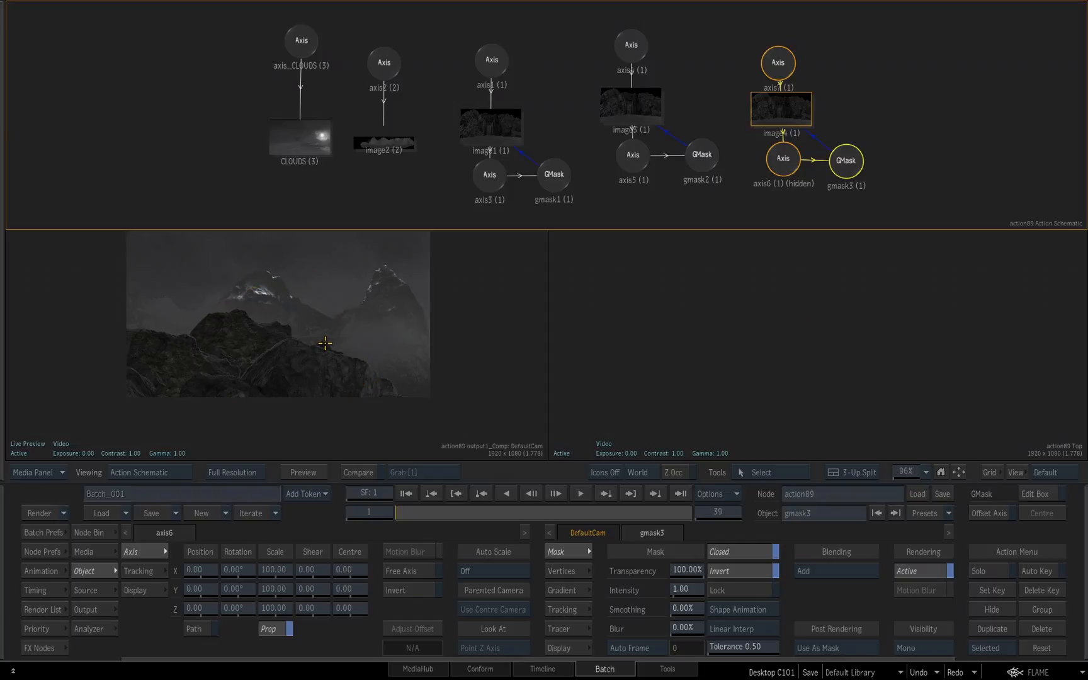
pyautogui.hotkey('shift', 'i')
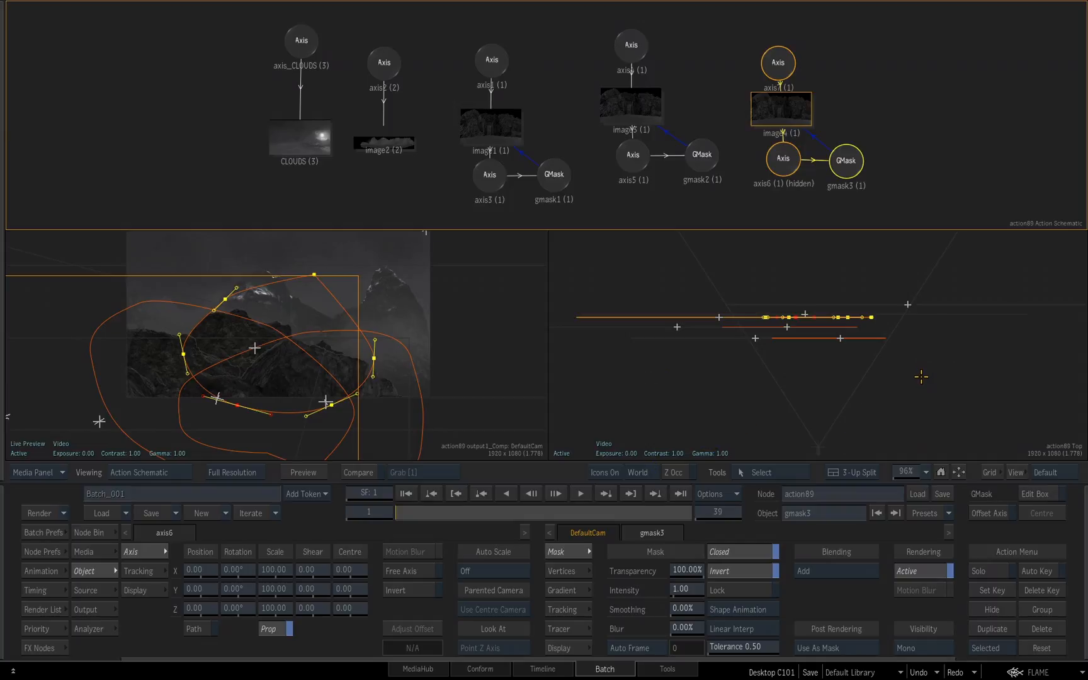
# Switch to a 2-Up layout and replace the Top view beside the Action schematic with the output1_Comp DefaultCam view.
pyautogui.hotkey('alt', '2')
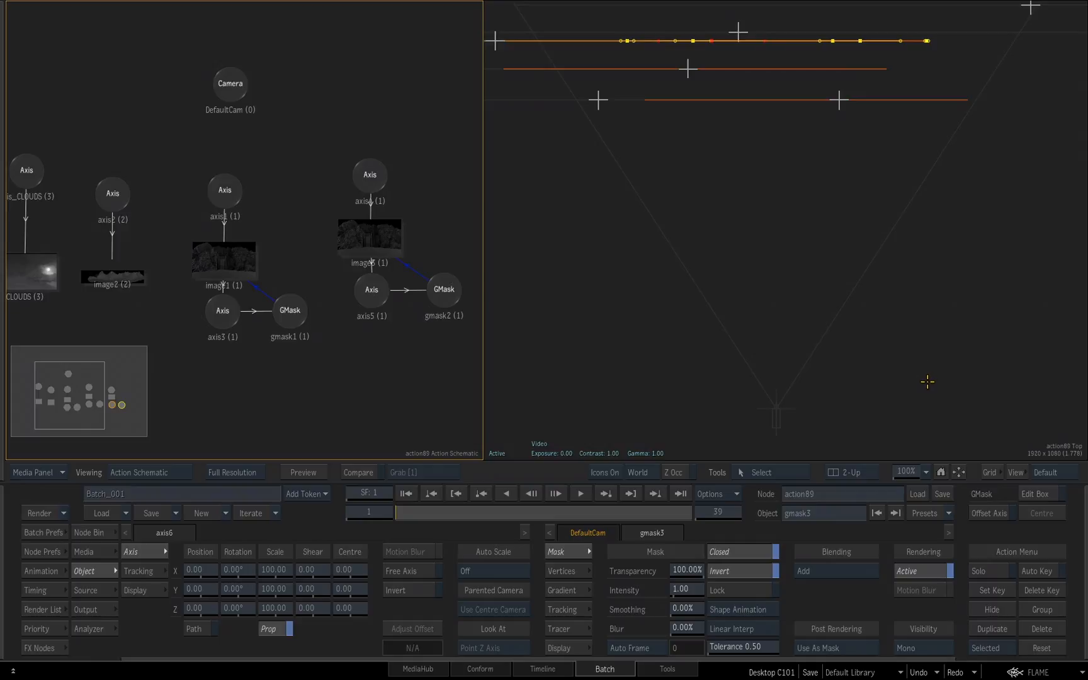
pyautogui.click(921, 378)
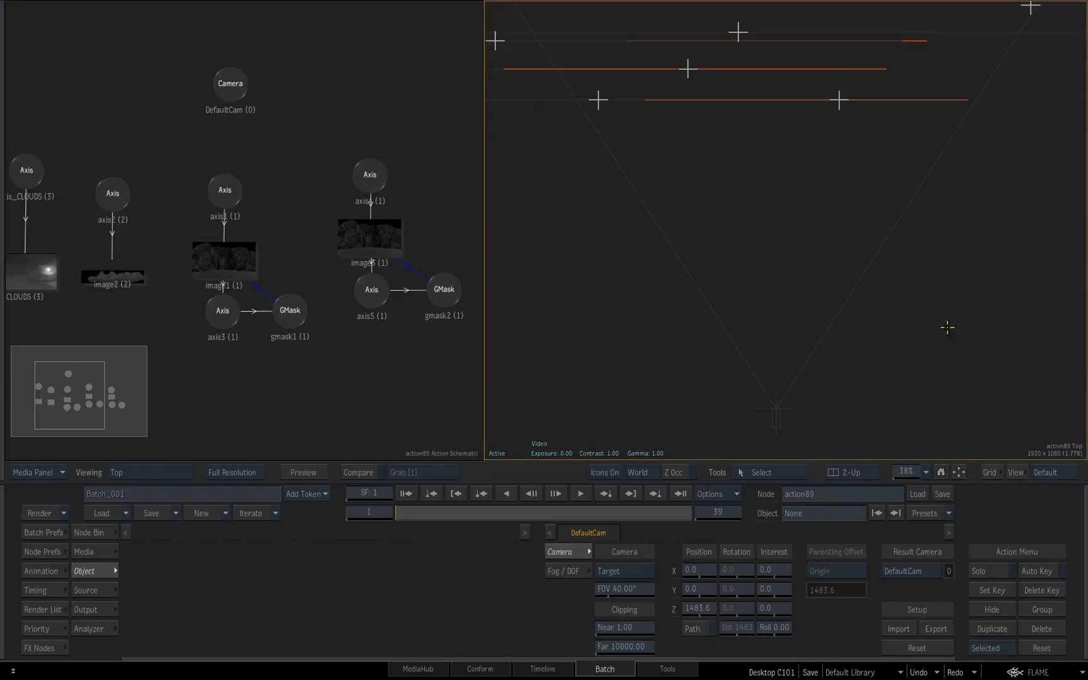
pyautogui.click(147, 479)
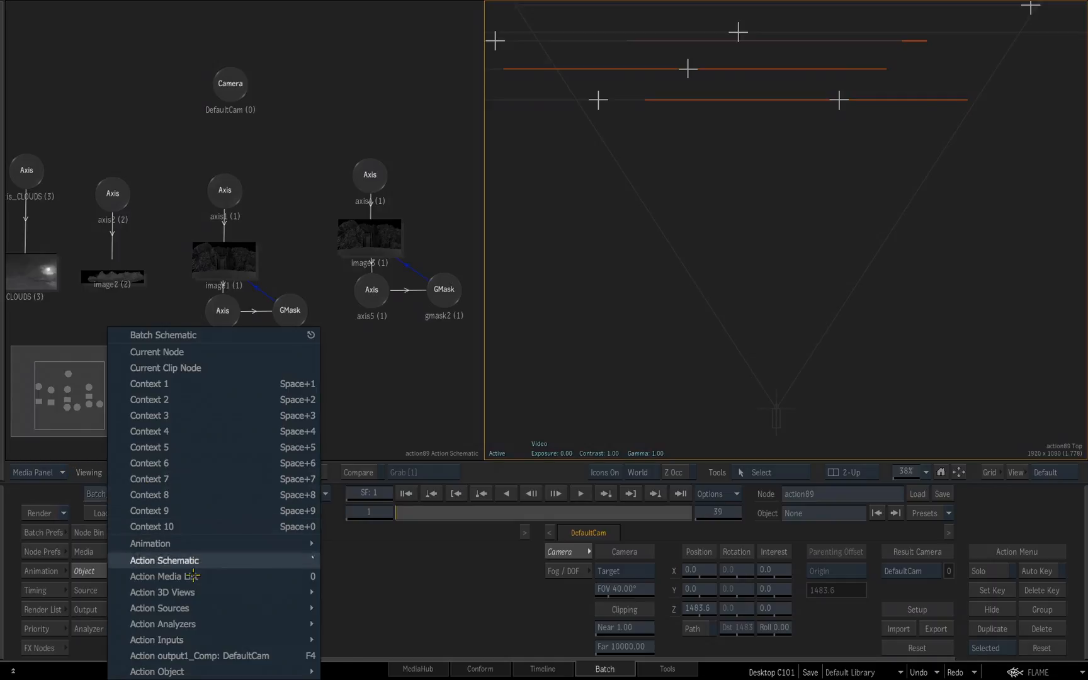
pyautogui.click(199, 656)
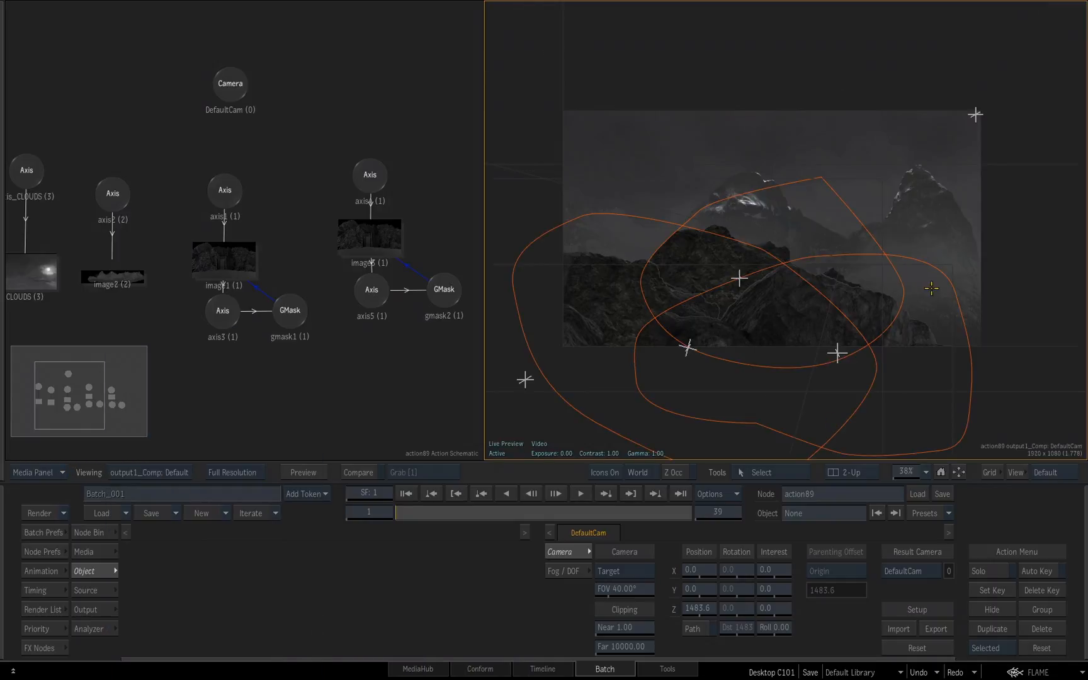